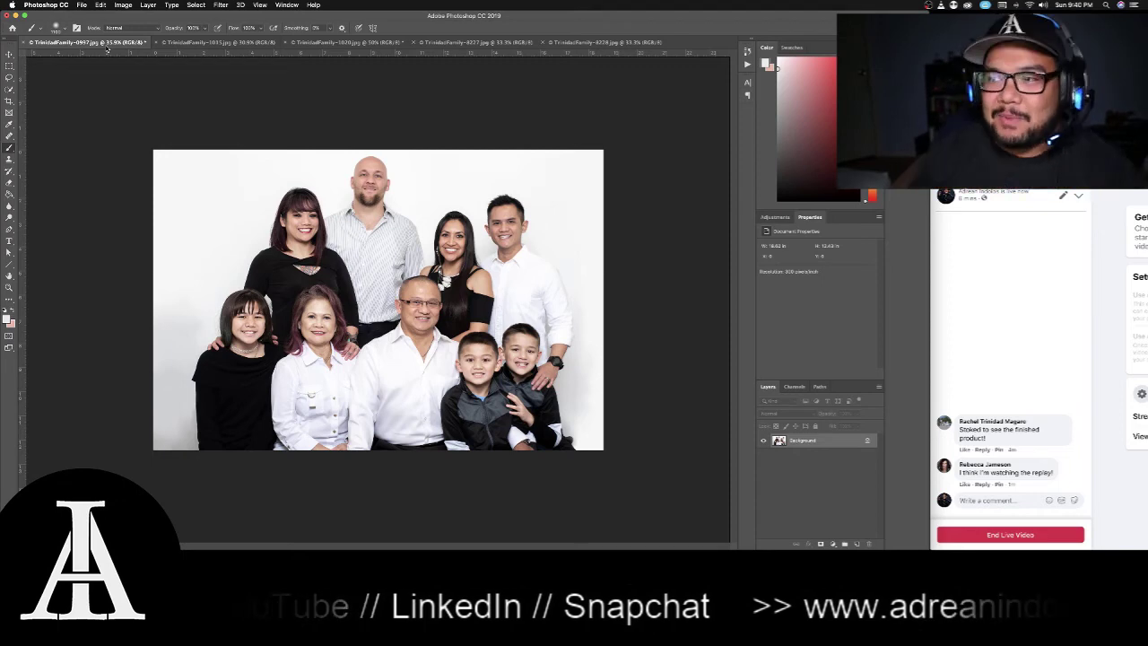
Glance at the son's photo, return to the family photo, then minimize Lightroom Classic
left_click(444, 45)
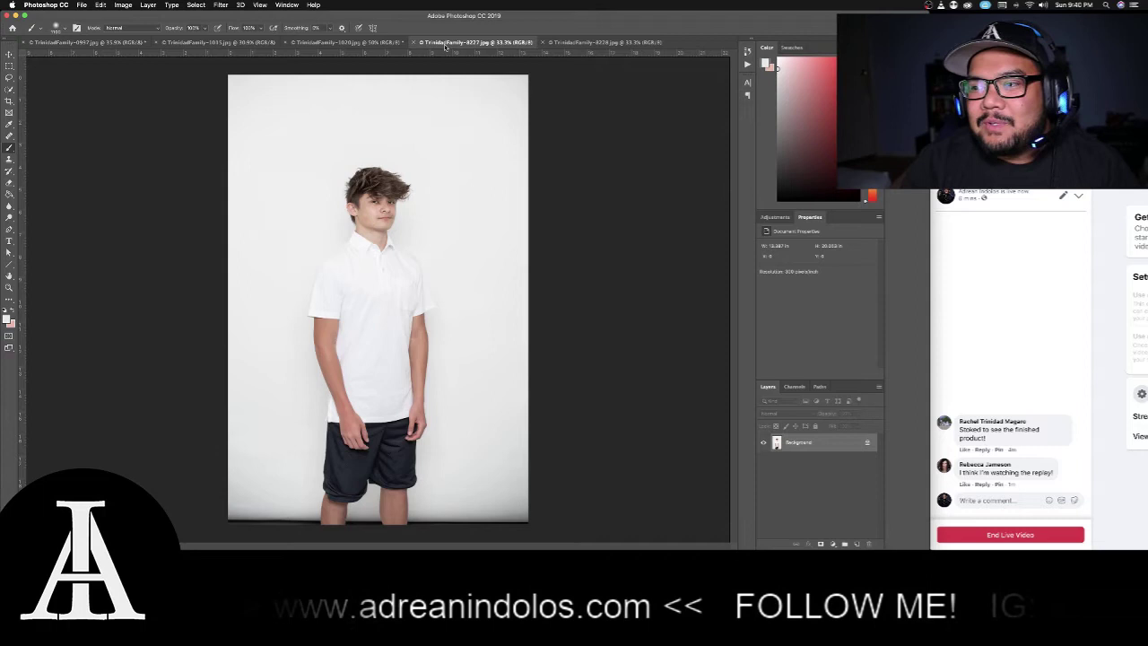
left_click(83, 43)
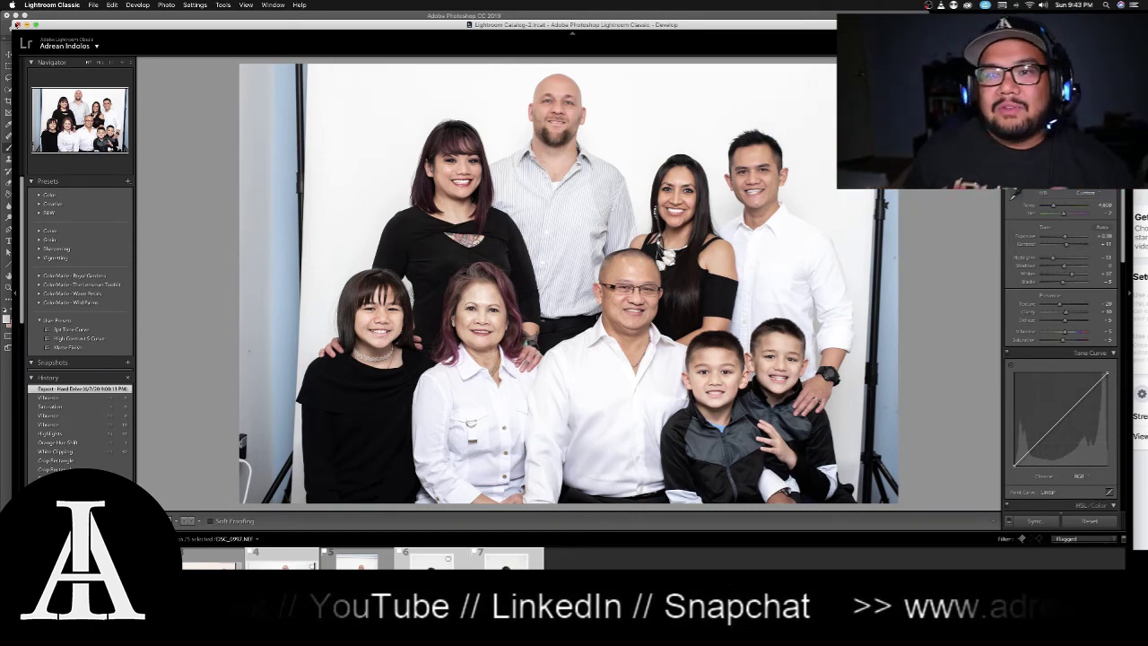
left_click(18, 24)
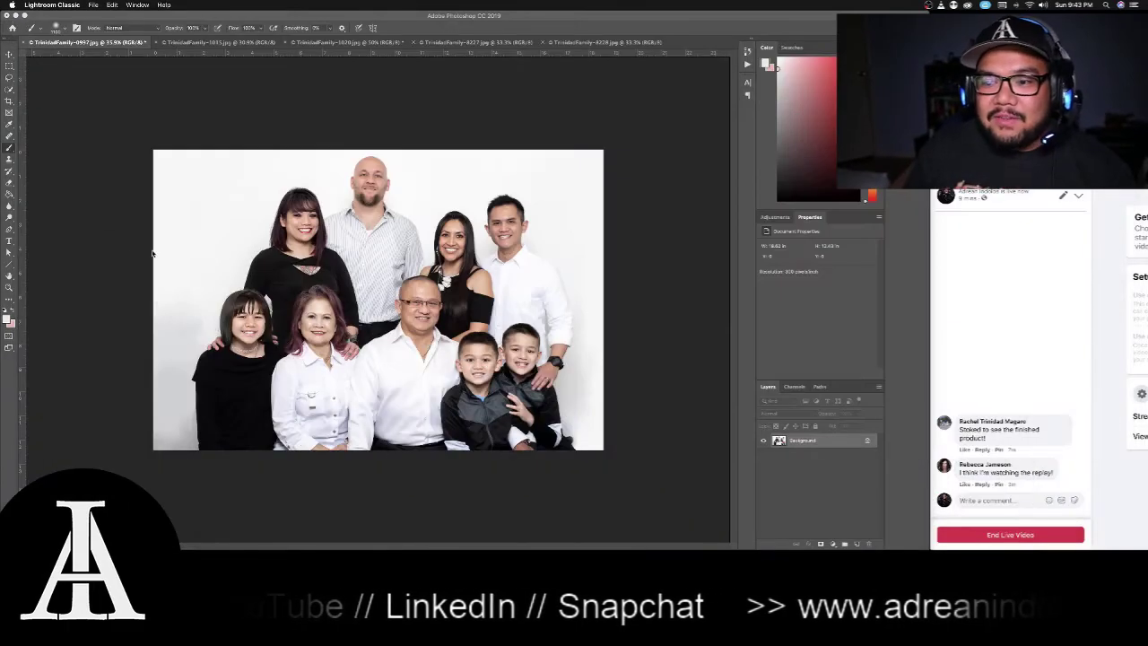
Bring Photoshop to the front and choose the Move tool
left_click(122, 223)
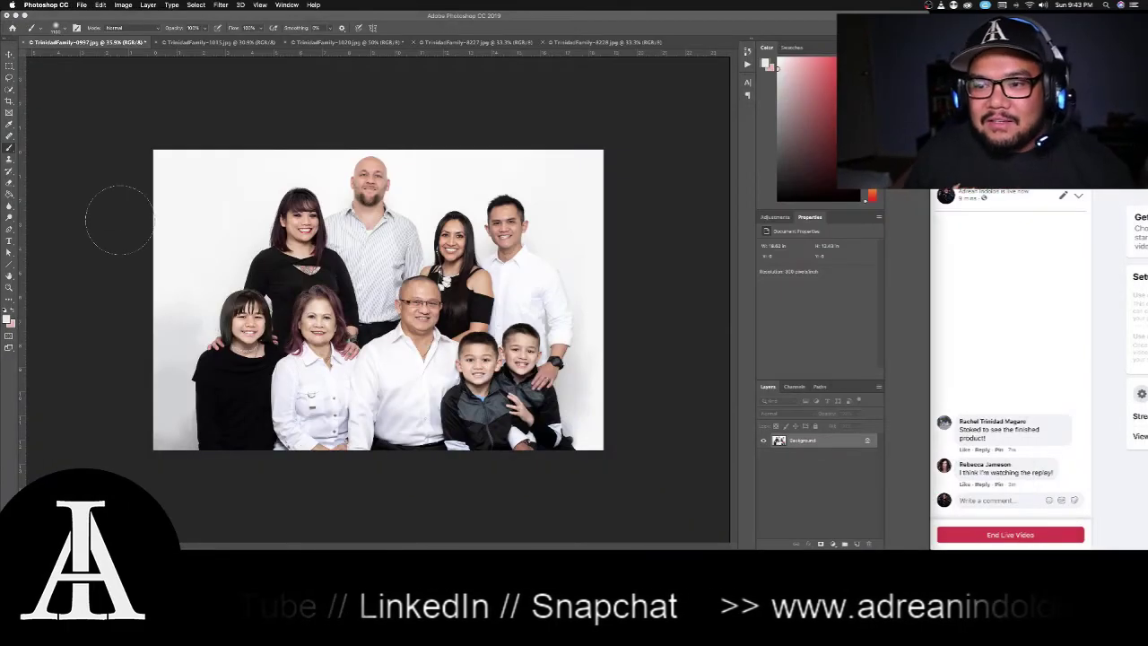
left_click(9, 54)
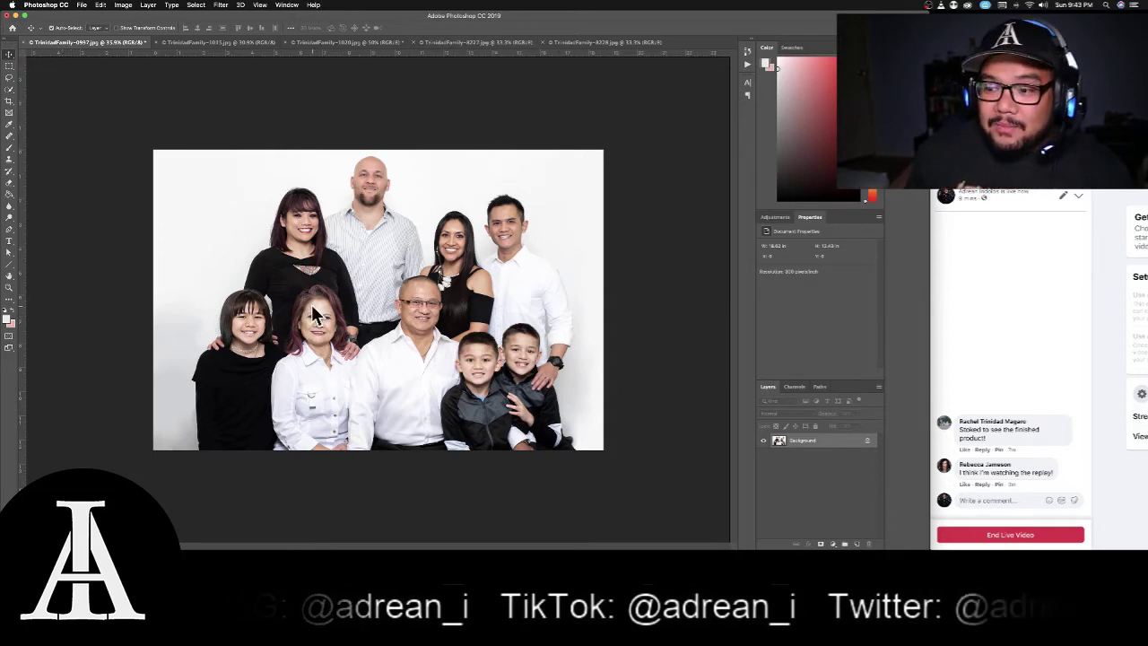
left_click(569, 43)
left_click(478, 43)
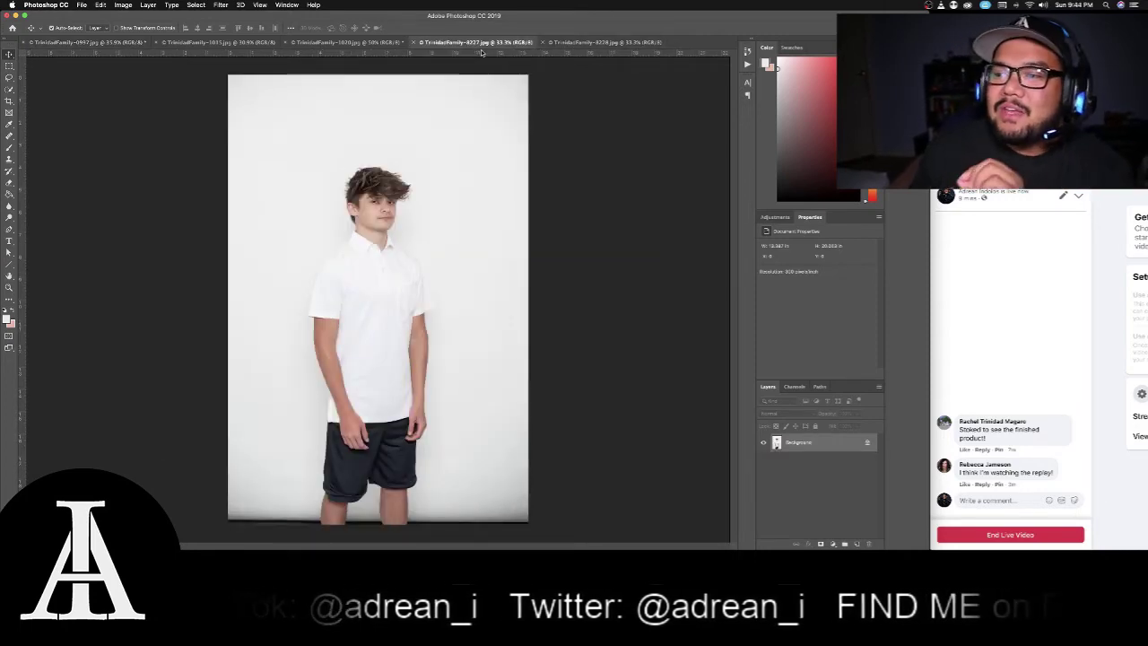
left_click(601, 43)
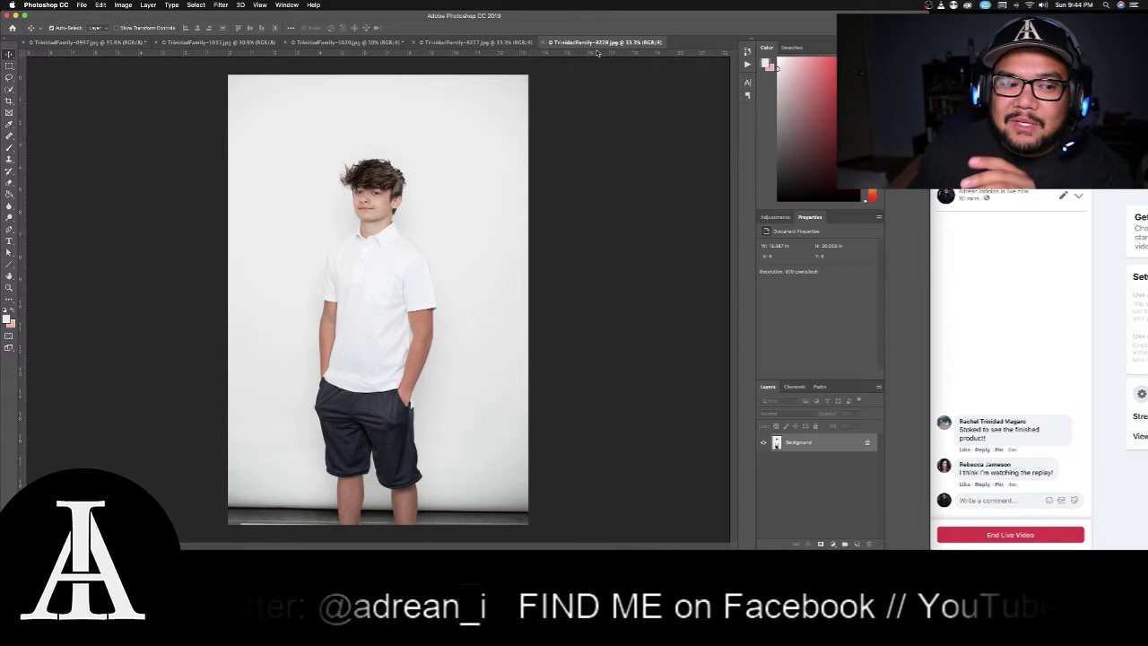
left_click(478, 44)
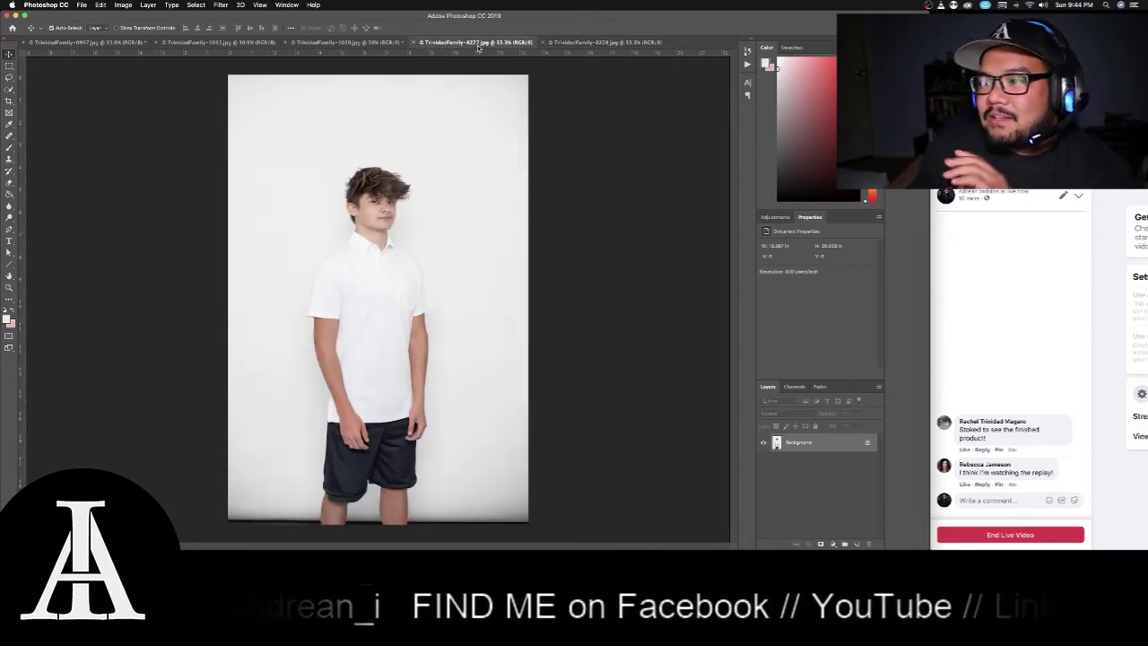
left_click(574, 43)
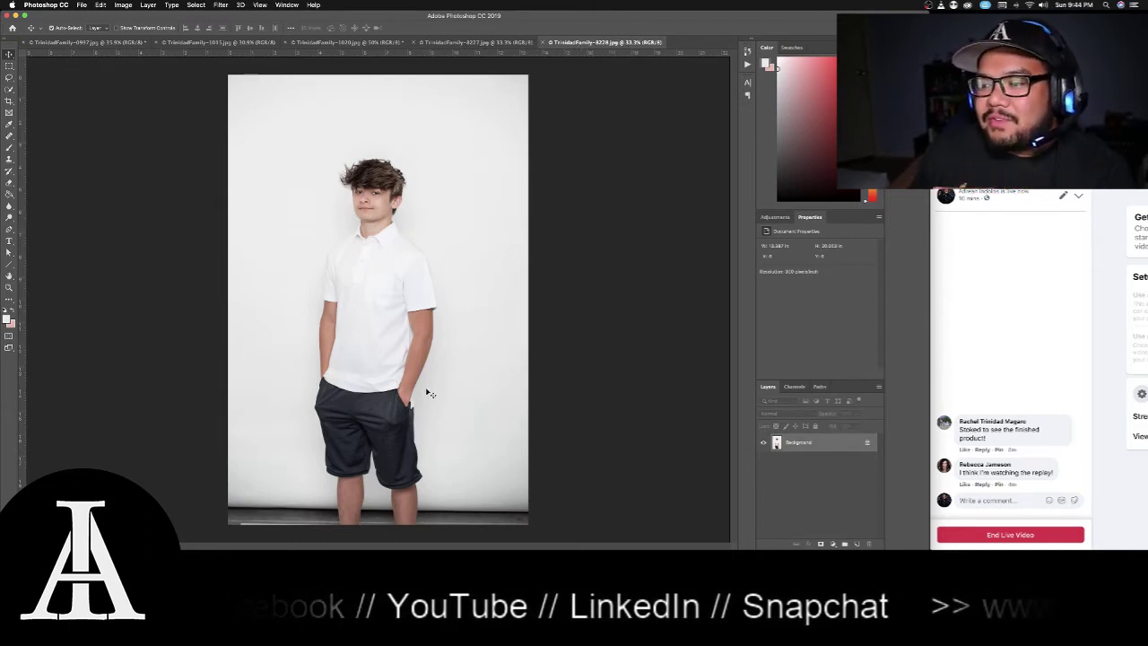
left_click(470, 42)
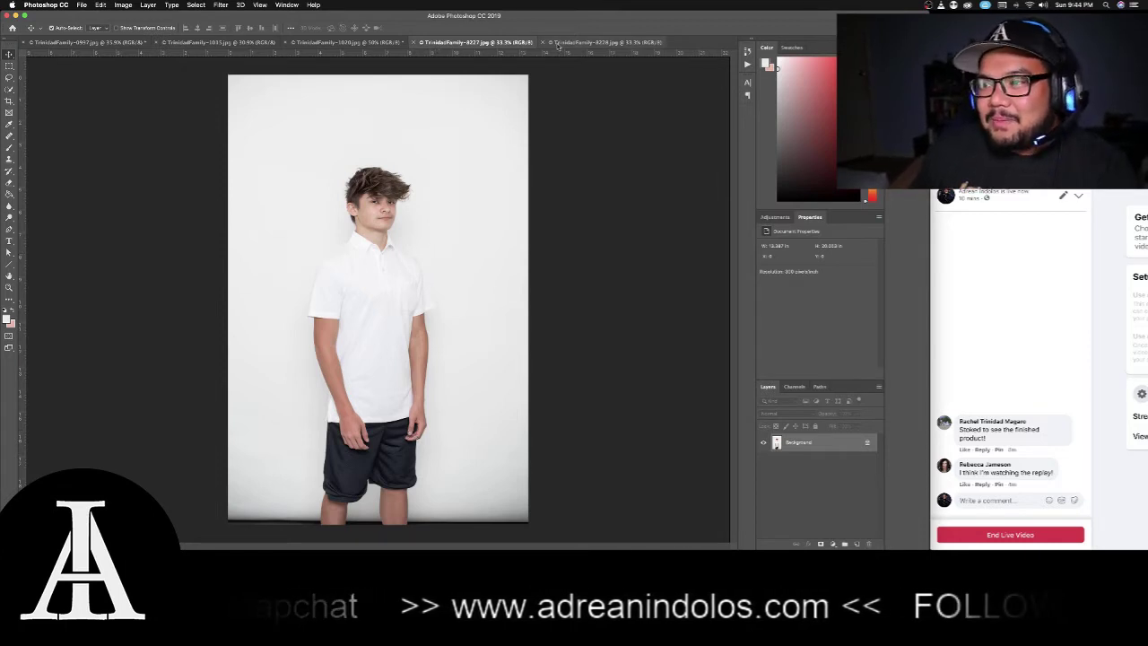
left_click(603, 42)
left_click(467, 45)
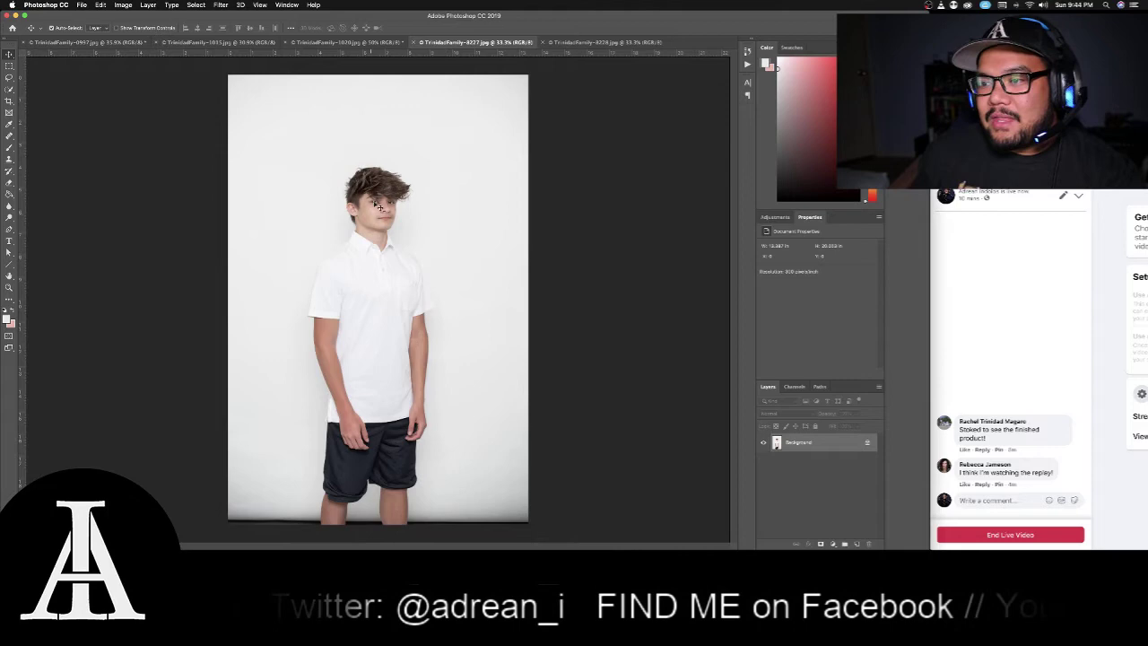
left_click(71, 43)
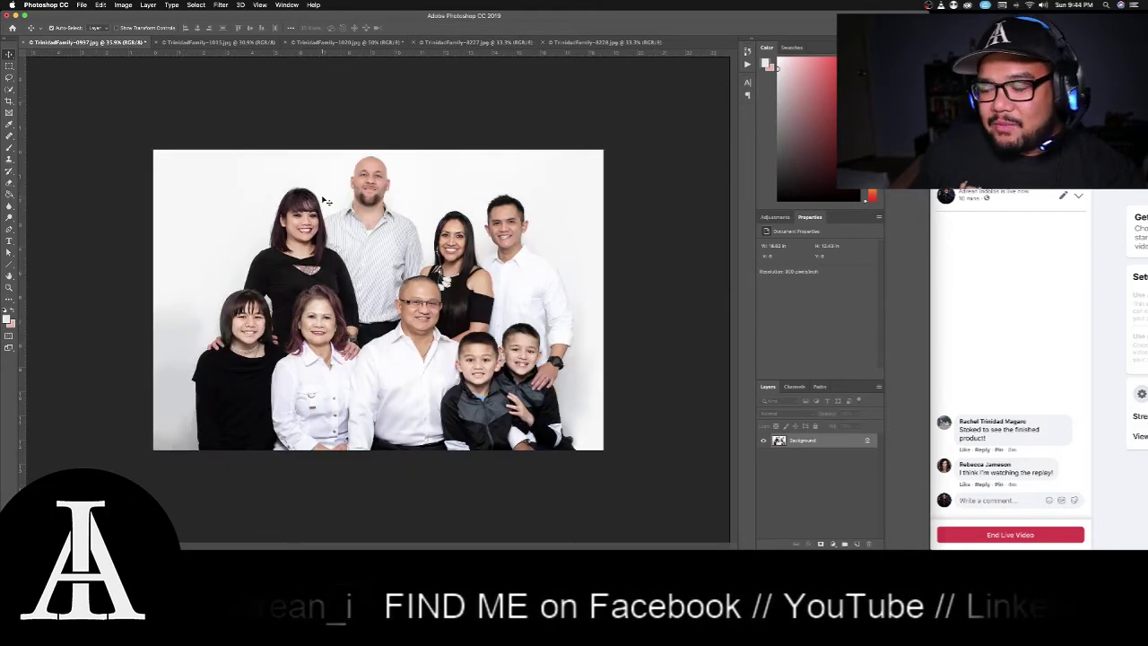
Switch to the TrinidadFamily-8227.jpg document of the boy with arms at his sides
left_click(484, 43)
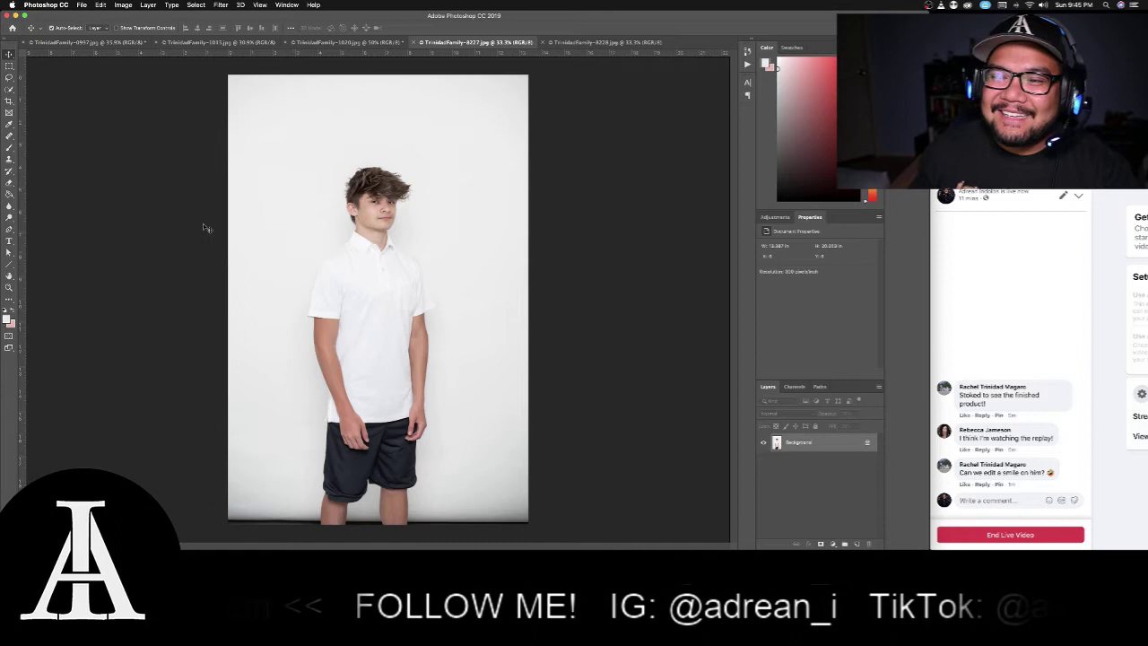
Copy the entire TrinidadFamily-8227 portrait and paste it as Layer 1 onto TrinidadFamily-0997.jpg
left_click(9, 66)
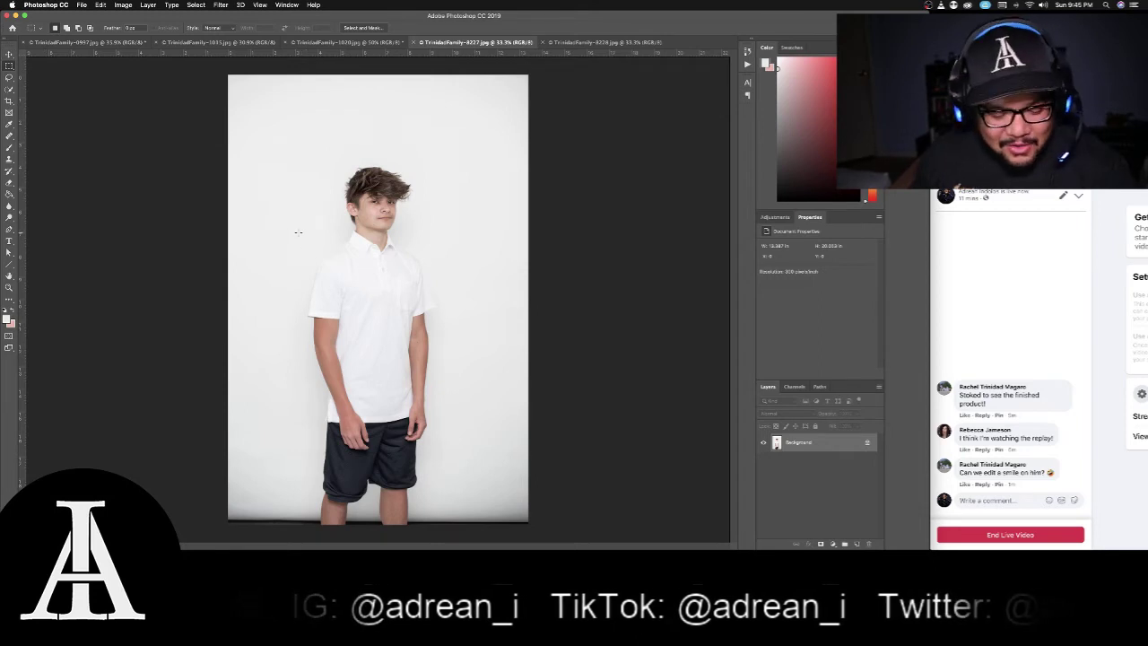
key("super+a")
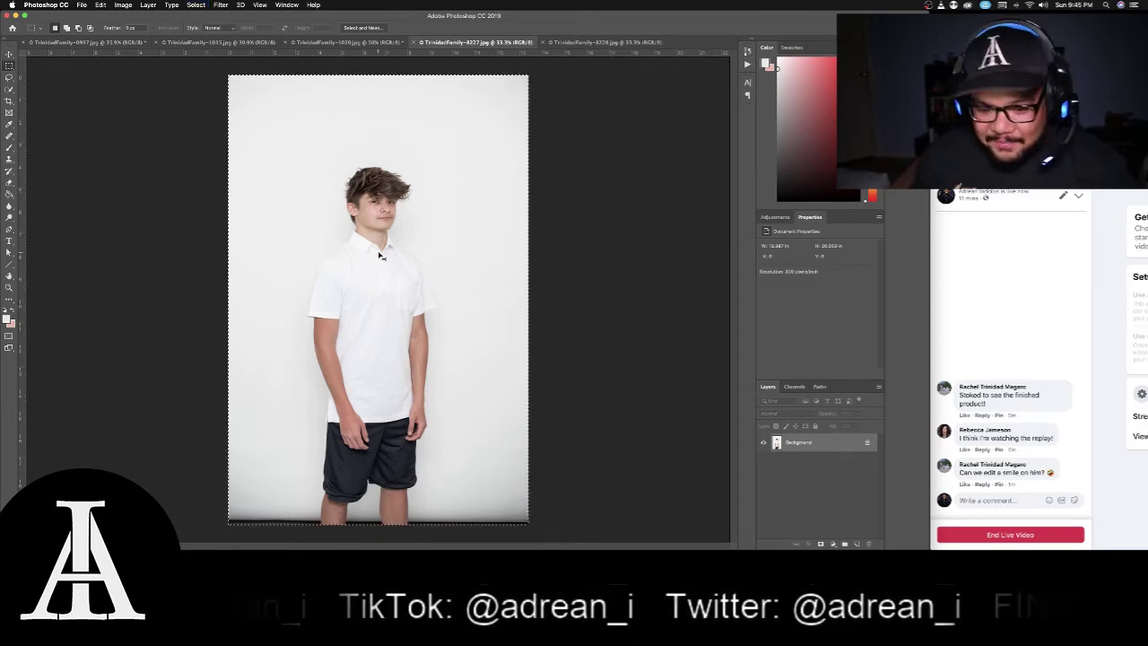
left_click(85, 42)
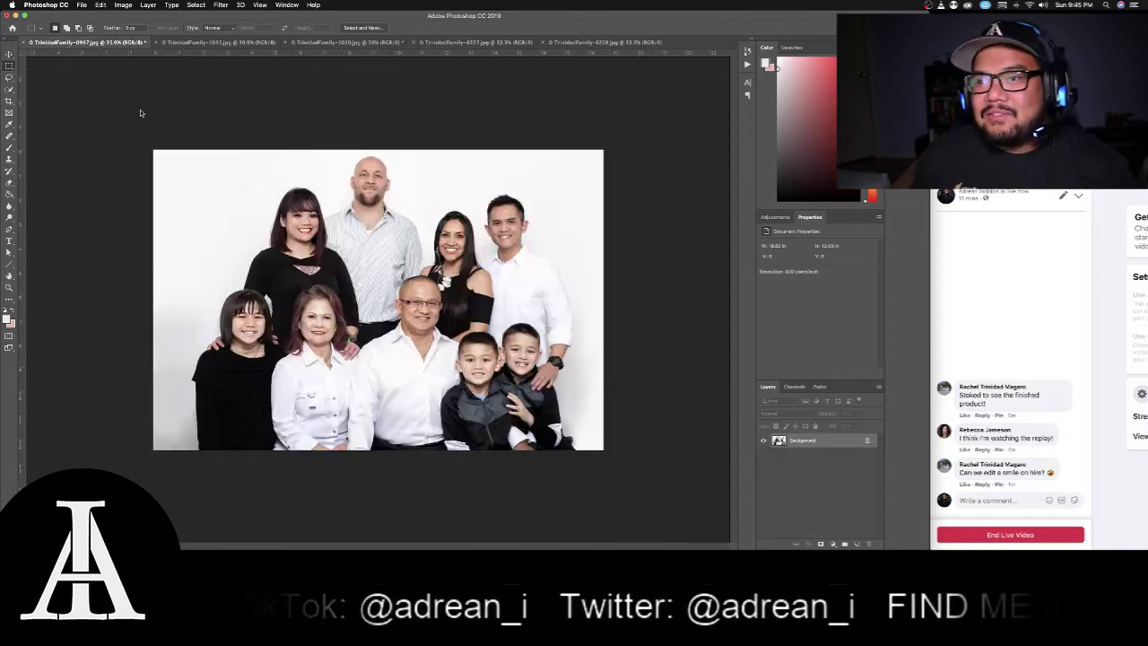
key("super+v")
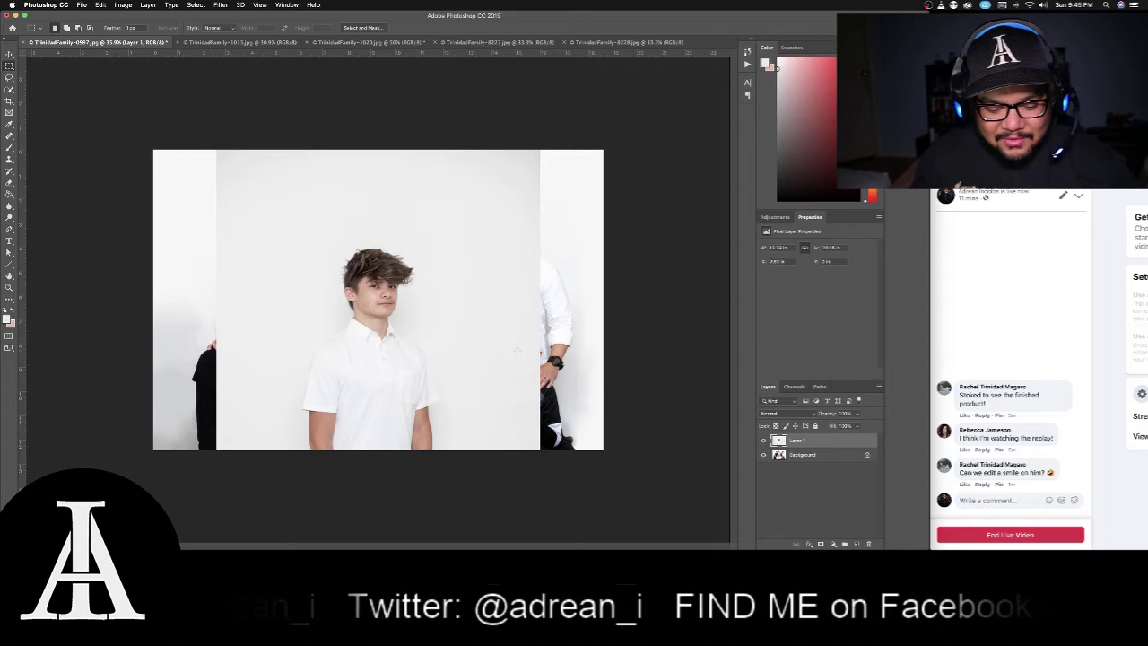
key("super+t")
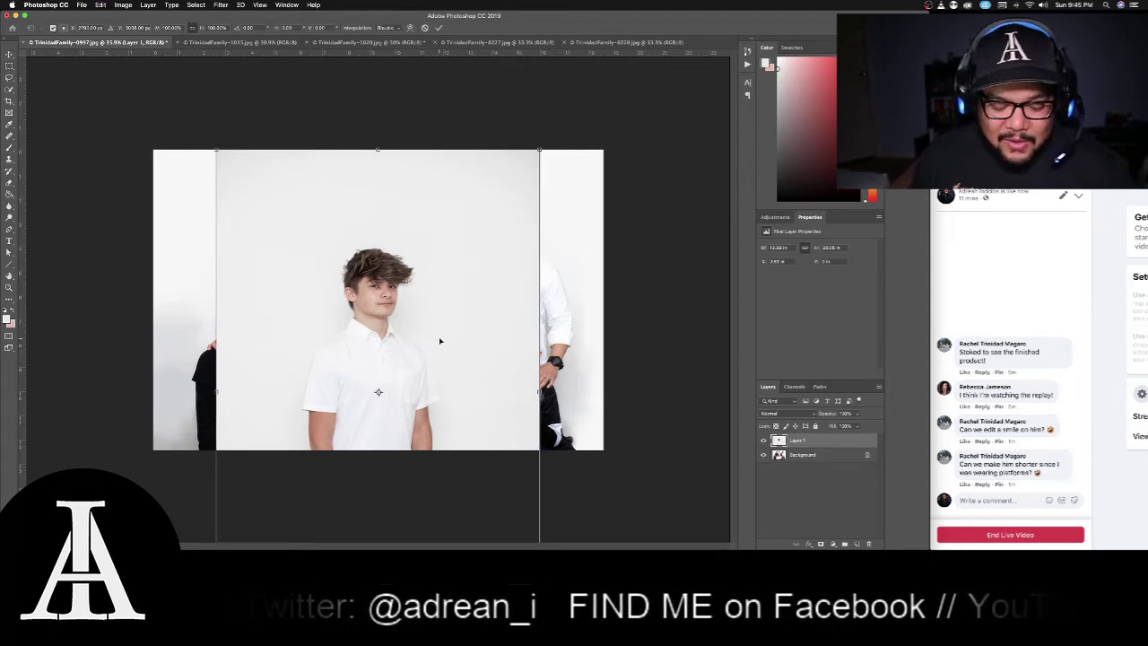
key("super+minus")
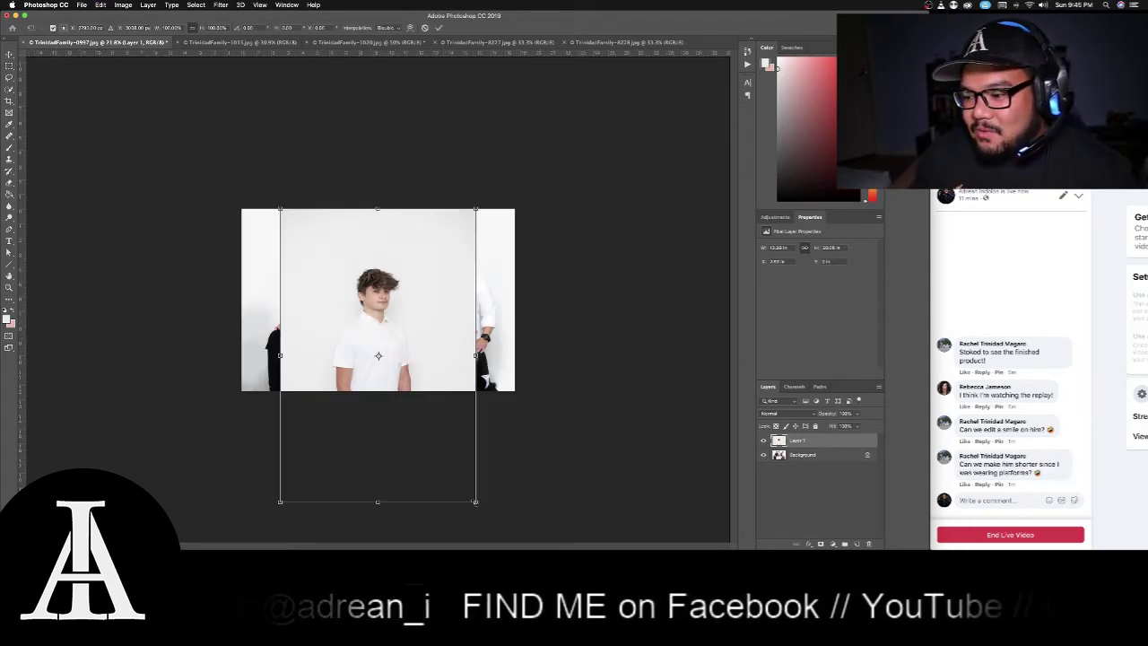
left_click_drag(453, 480, 425, 436)
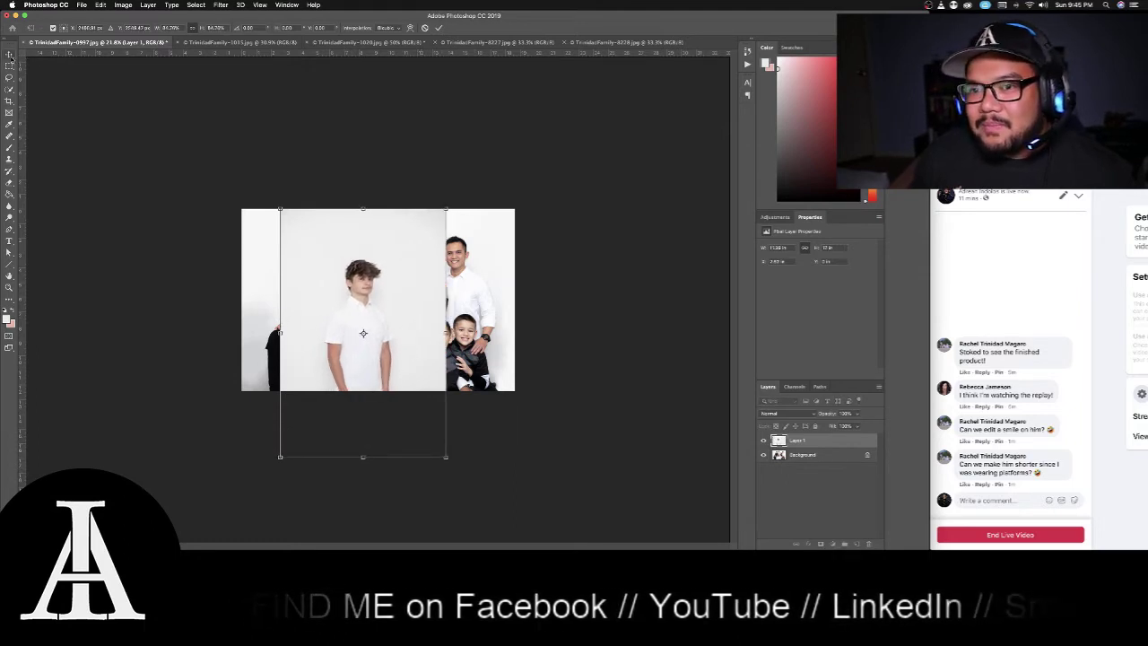
key("Return")
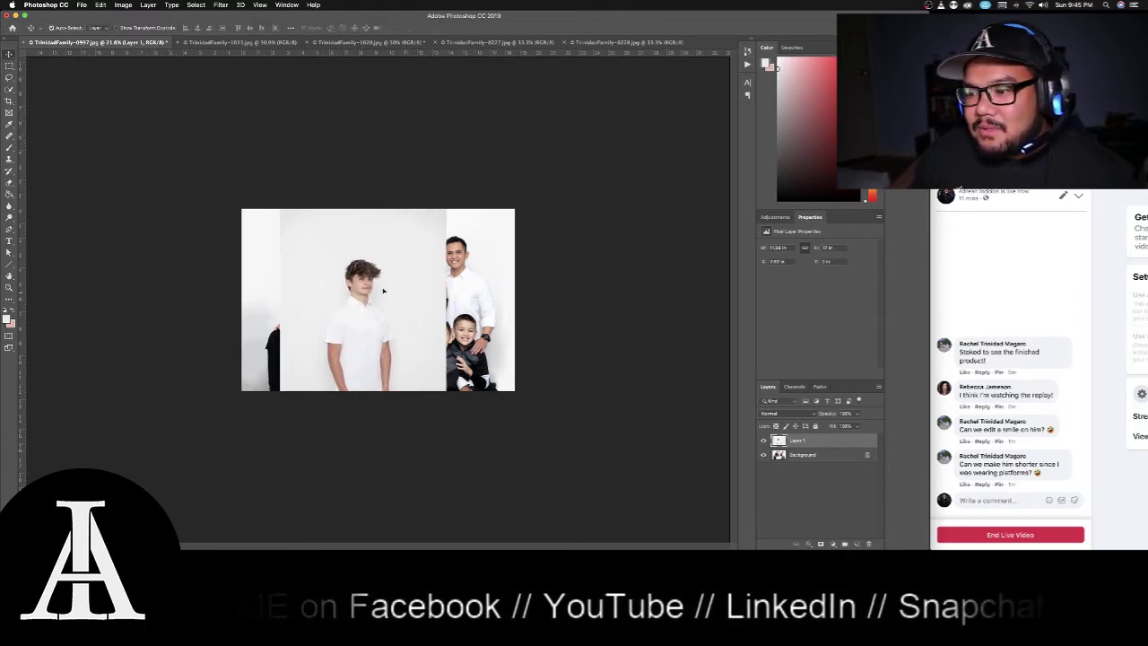
left_click_drag(383, 290, 333, 273)
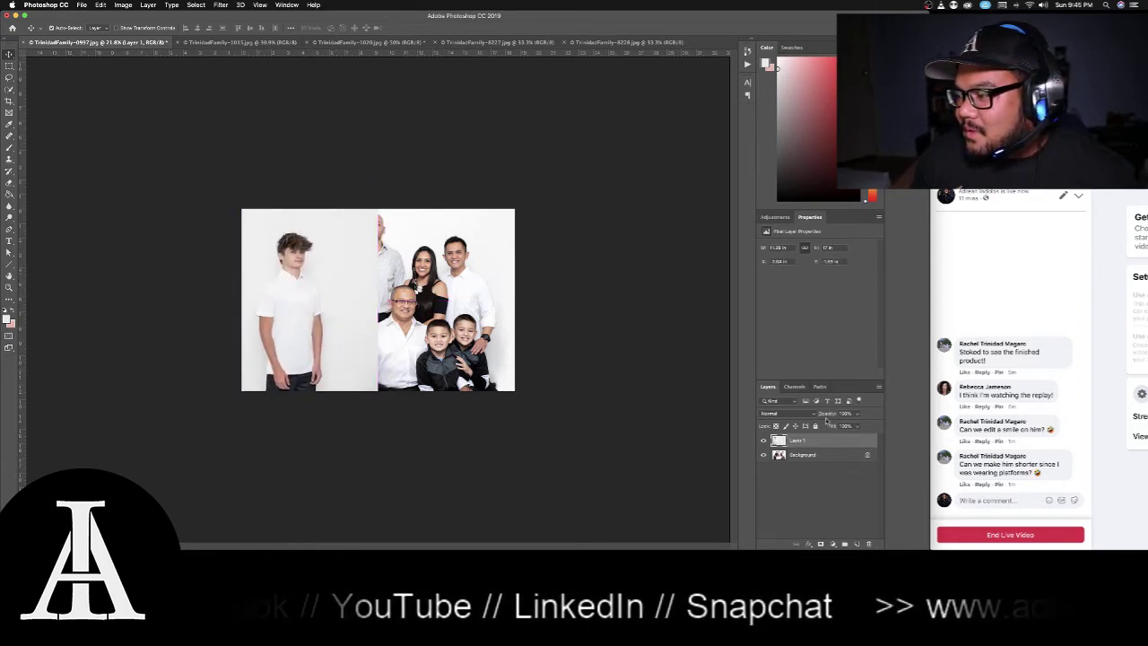
left_click_drag(829, 414, 813, 415)
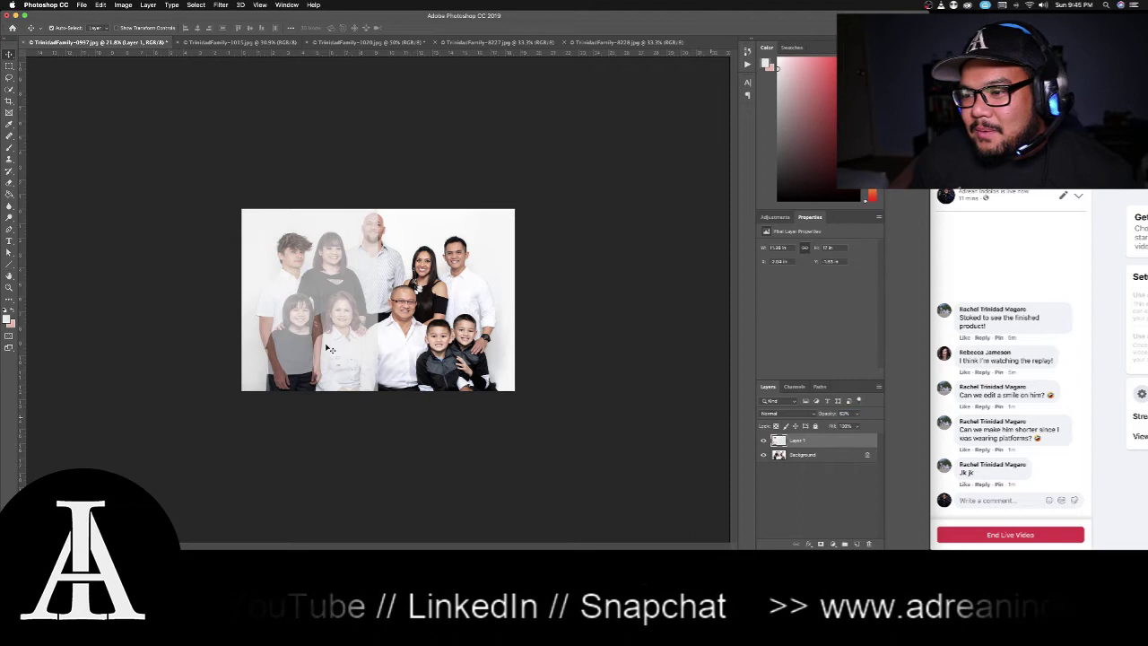
left_click_drag(350, 315, 377, 328)
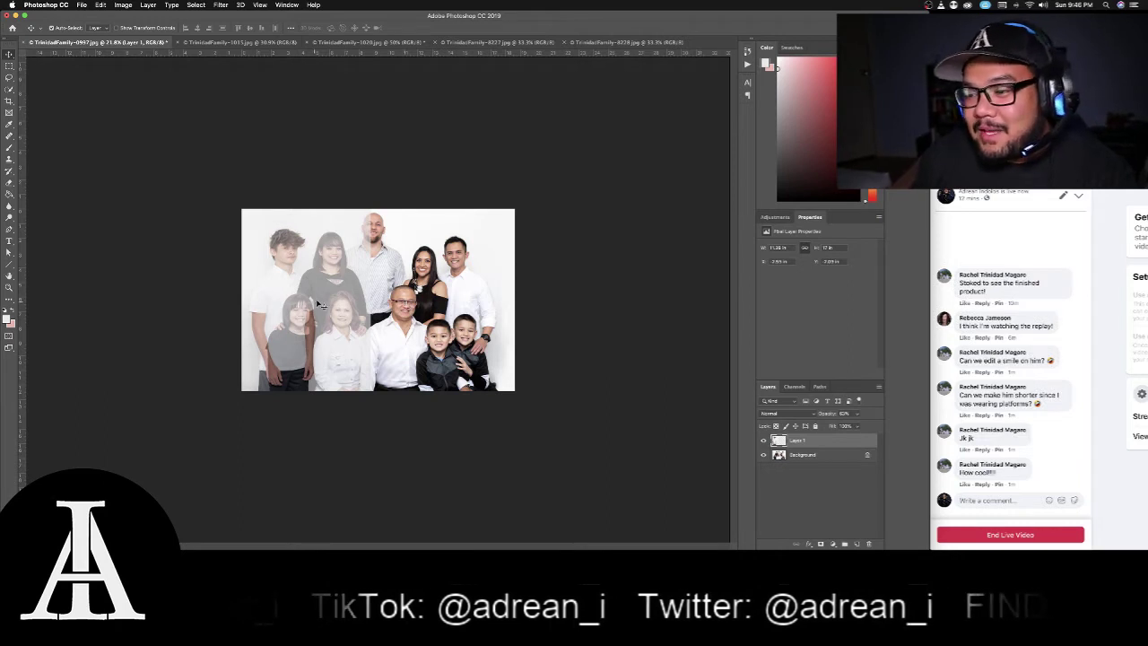
left_click(318, 303)
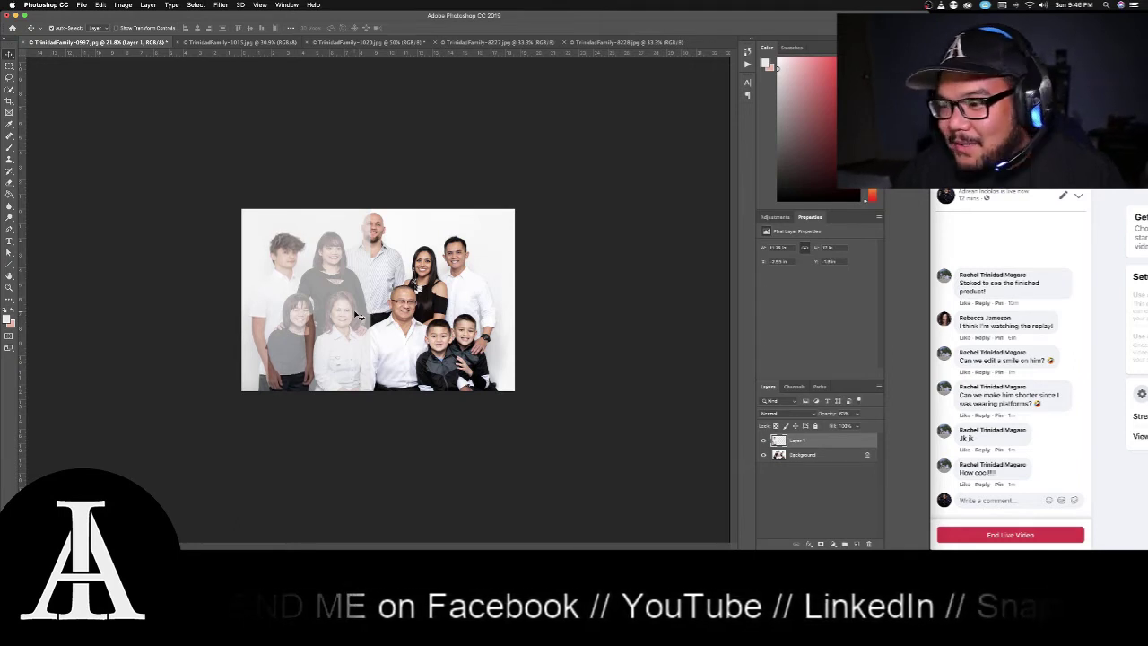
Scale Layer 1 down with Free Transform and nudge the son into place at the far left
key("super+t")
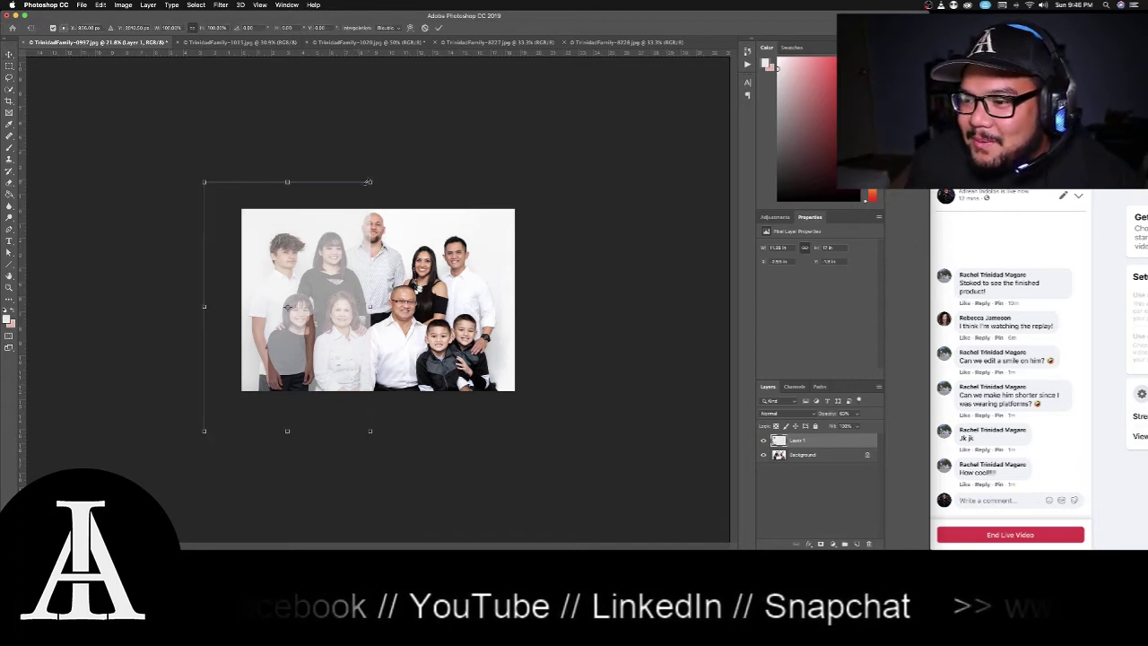
left_click_drag(368, 182, 368, 184)
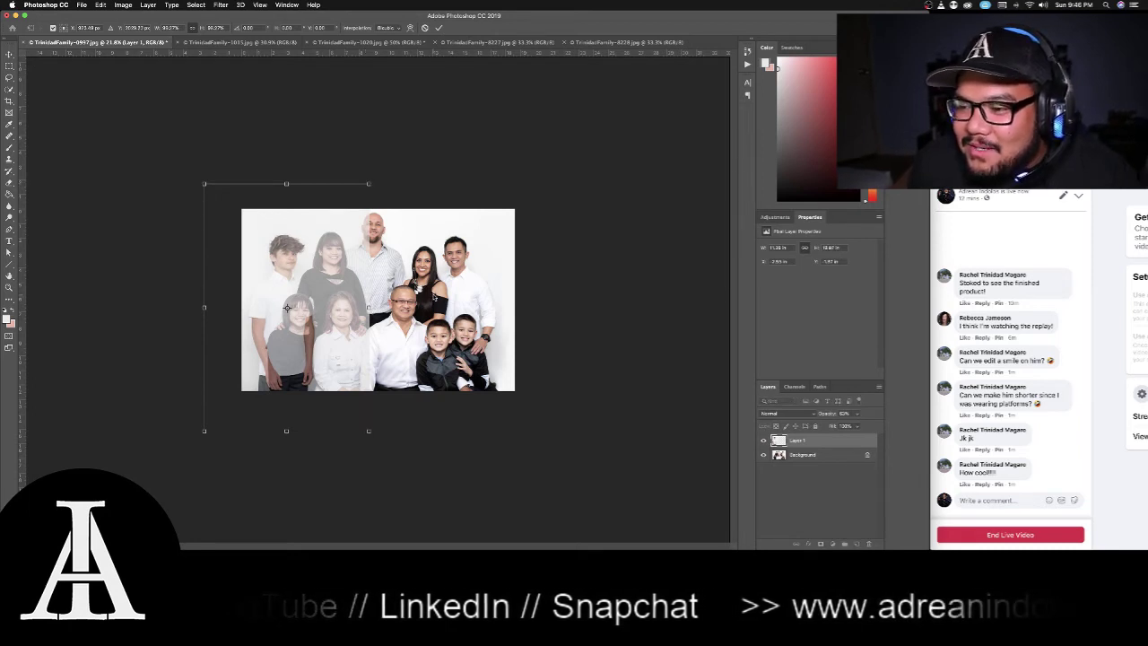
left_click_drag(434, 297, 427, 297)
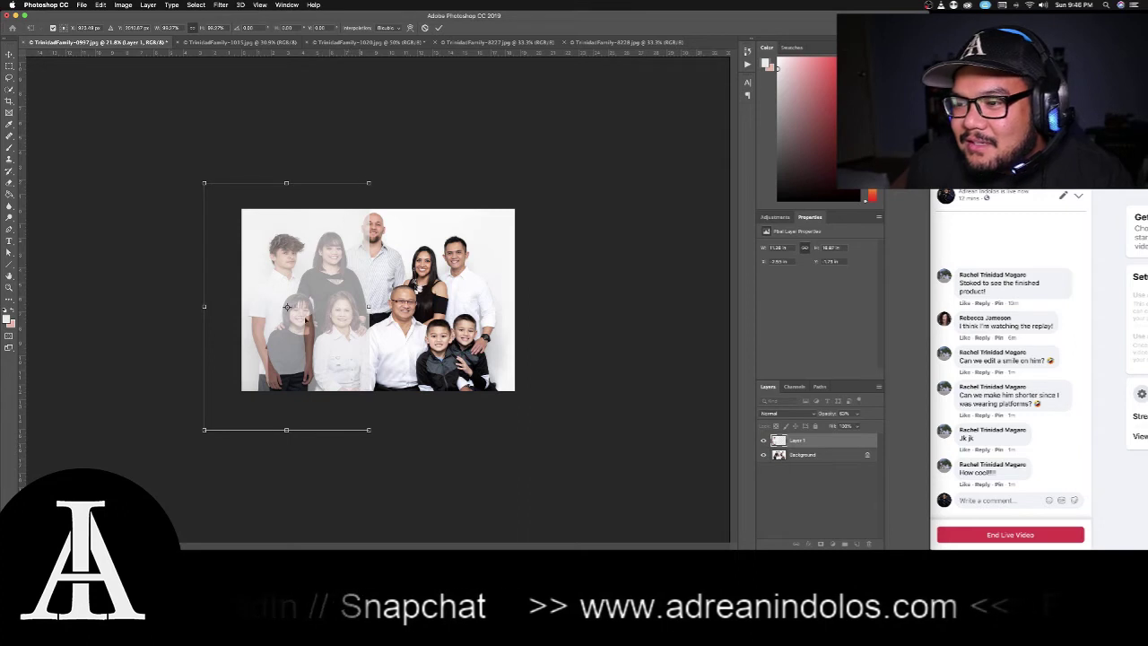
left_click_drag(329, 324, 368, 321)
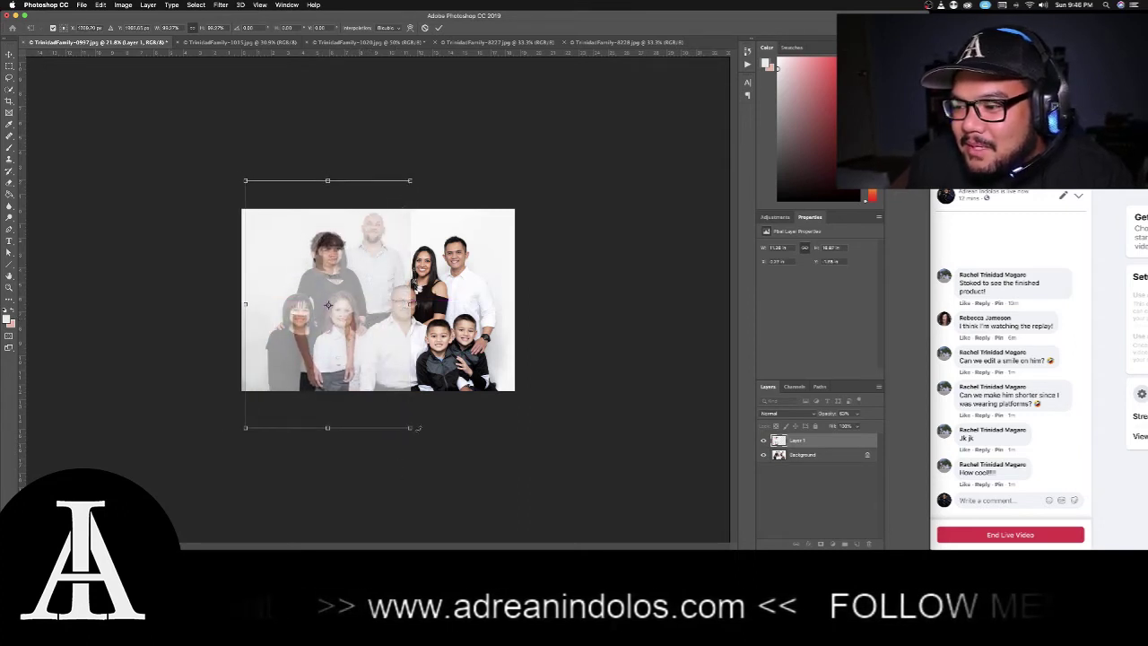
left_click_drag(409, 428, 406, 422)
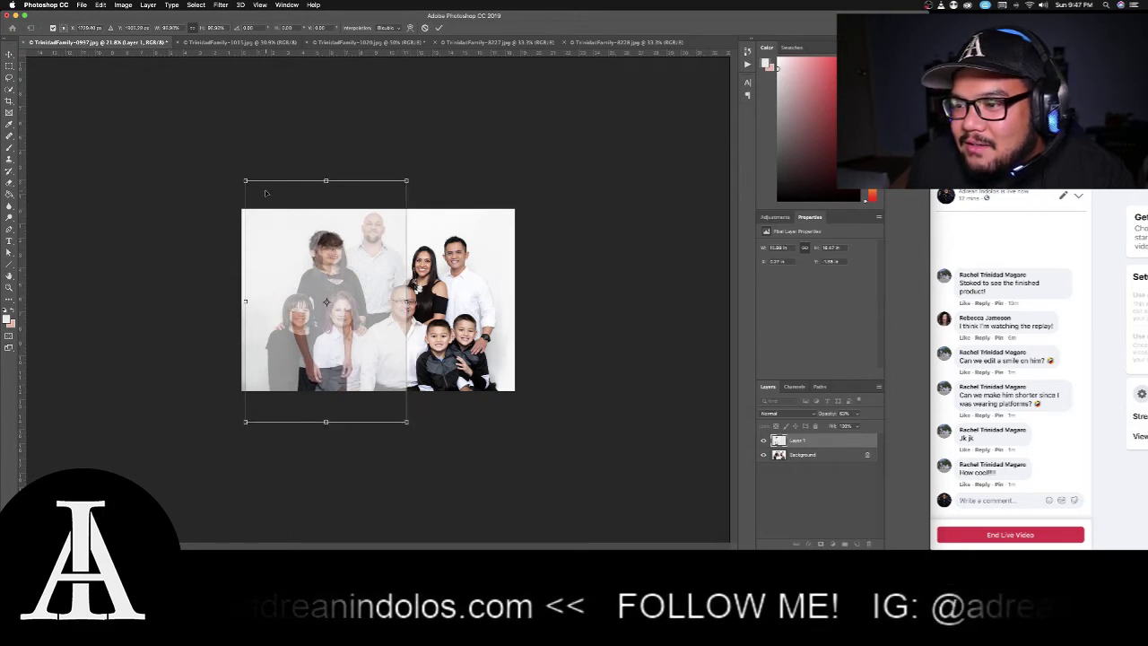
left_click_drag(373, 308, 324, 307)
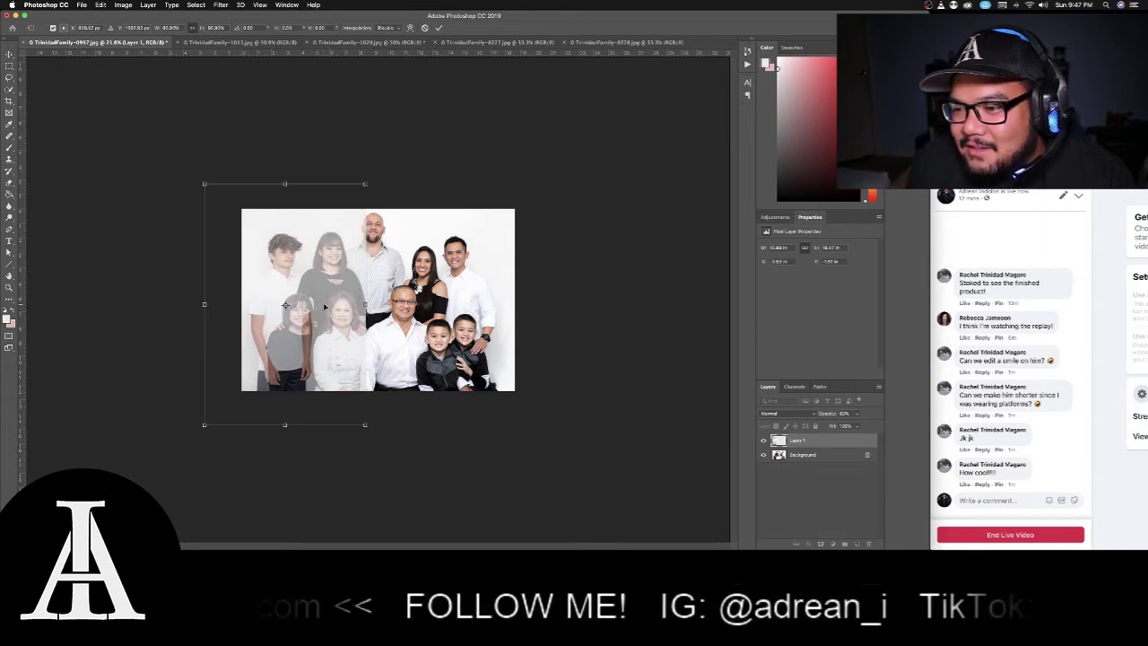
key("Left")
key("Up")
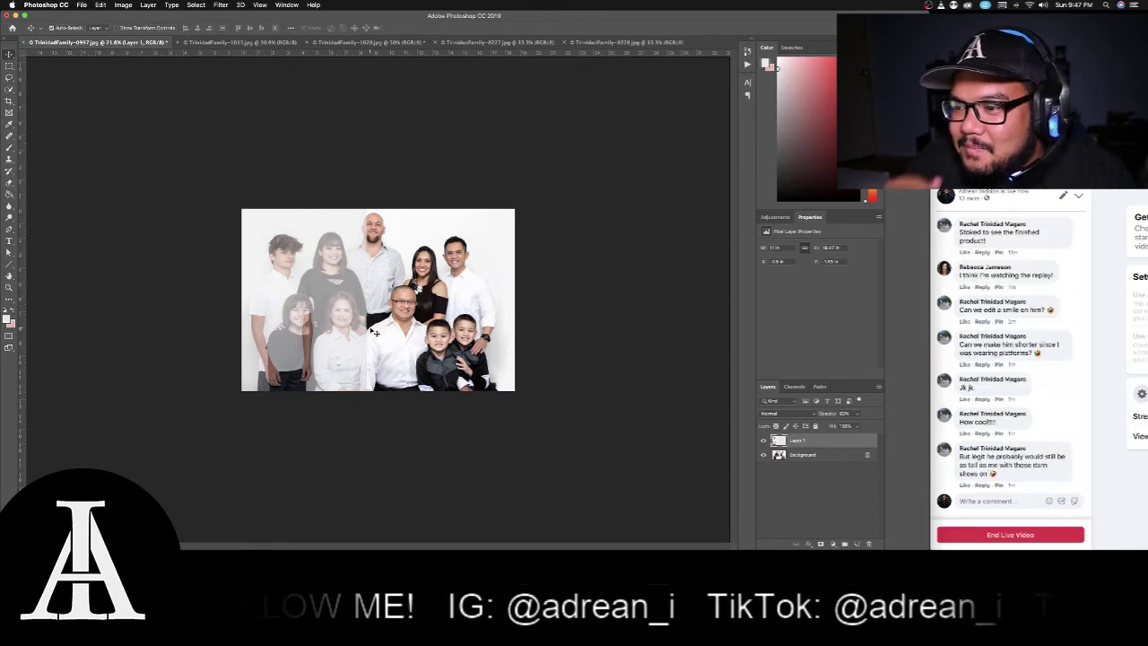
key("Return")
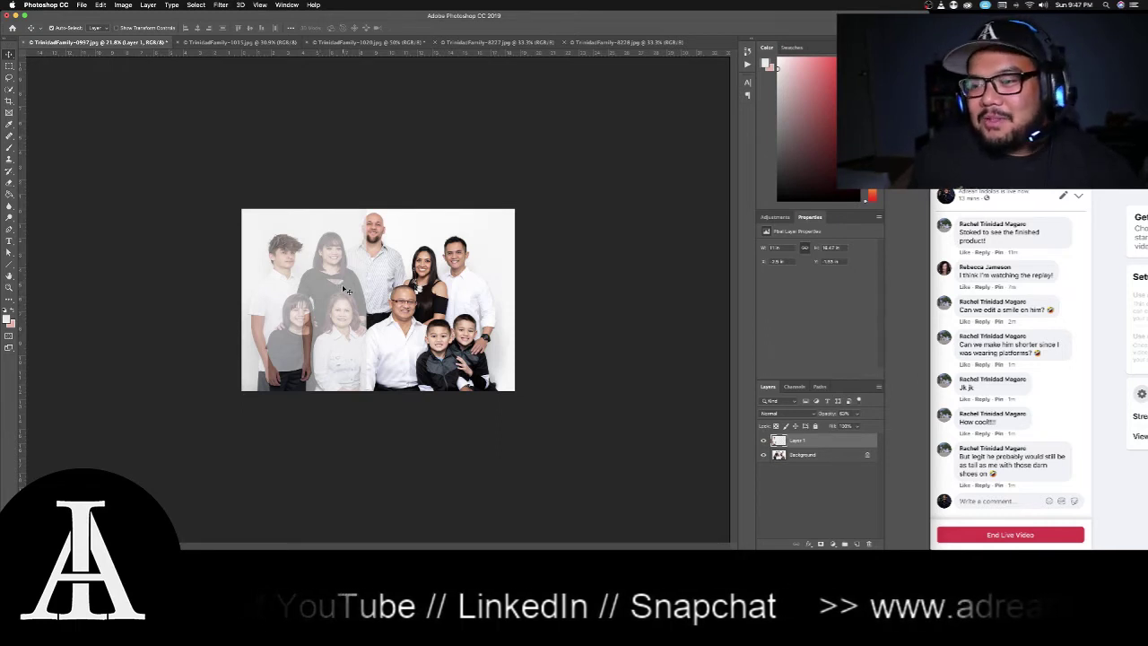
Enlarge Layer 1 slightly with a second Free Transform and commit it
key("super+t")
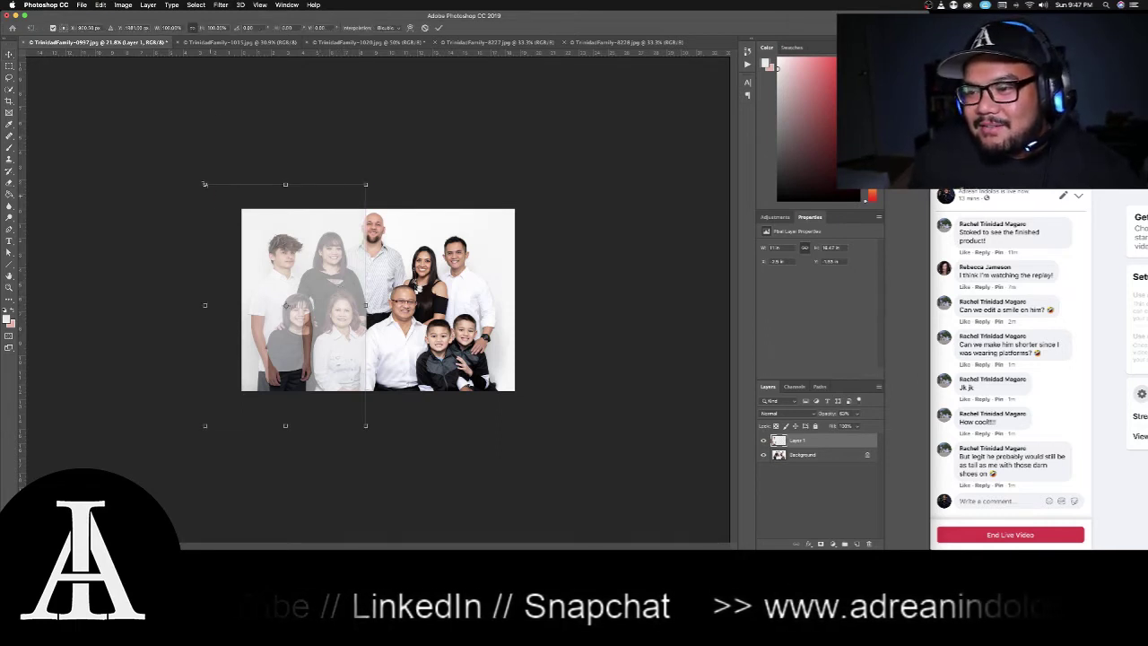
left_click_drag(204, 183, 204, 182)
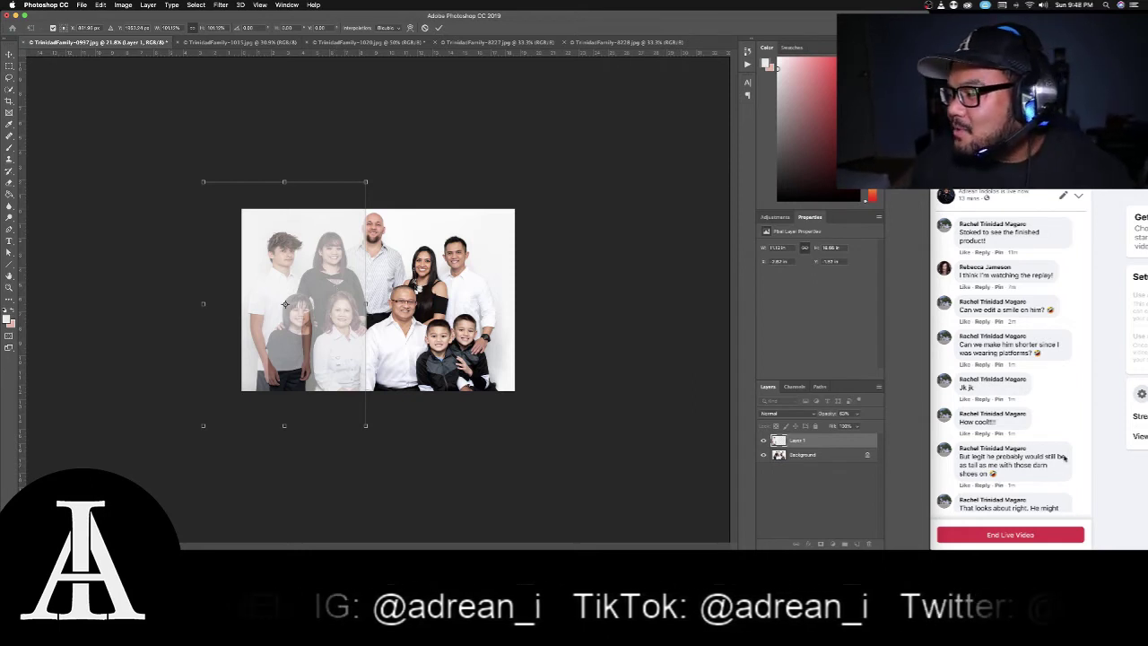
scroll(1063, 457, "down", 2)
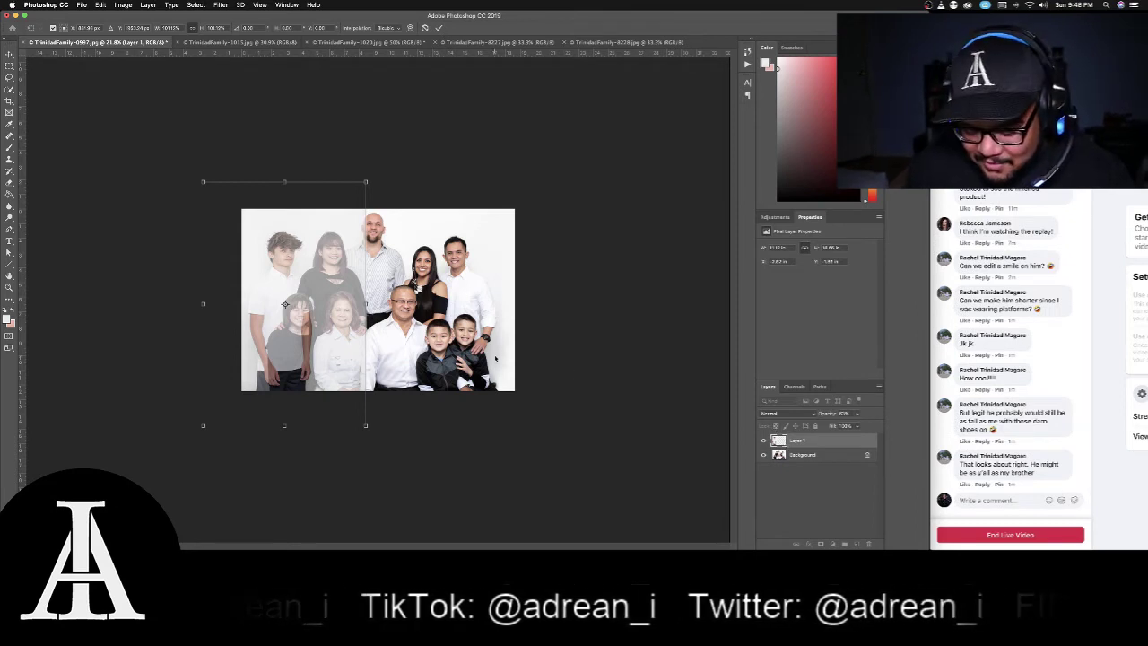
key("Return")
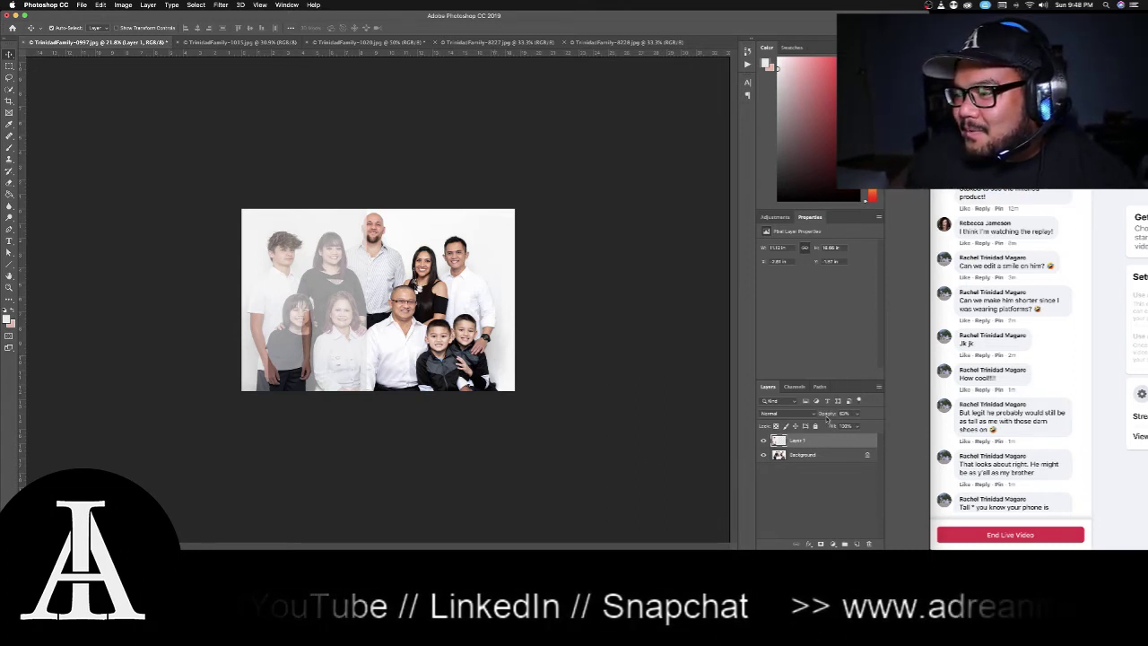
Set Layer 1 to 100% opacity, hide it, and trial a Magic Wand selection of the white background
key("0")
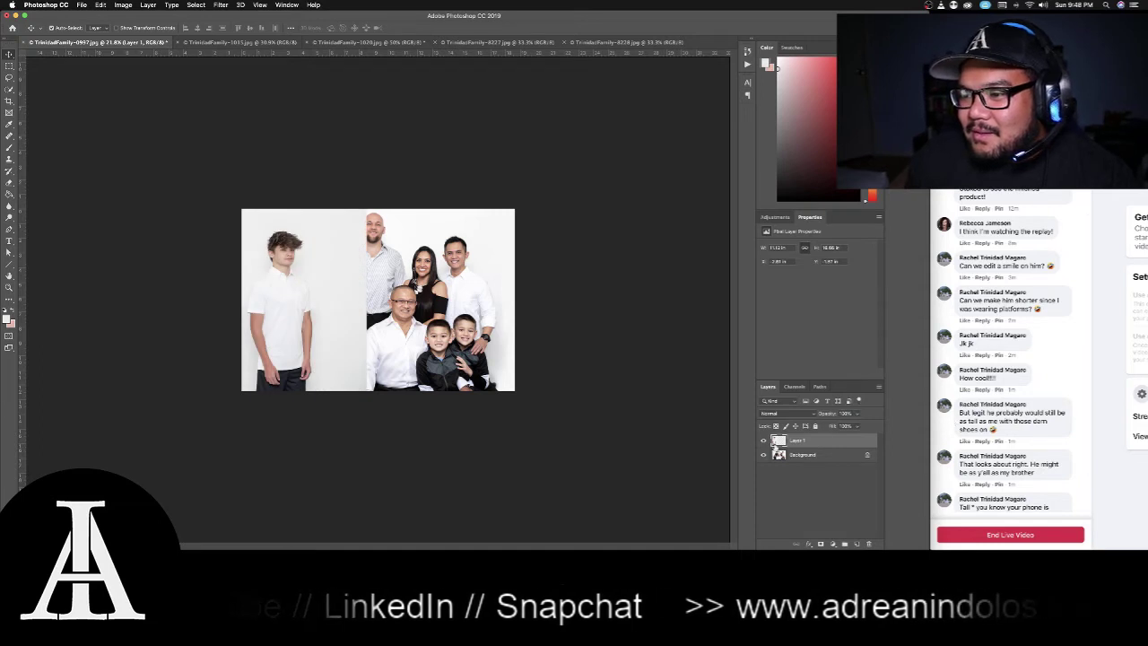
left_click(764, 440)
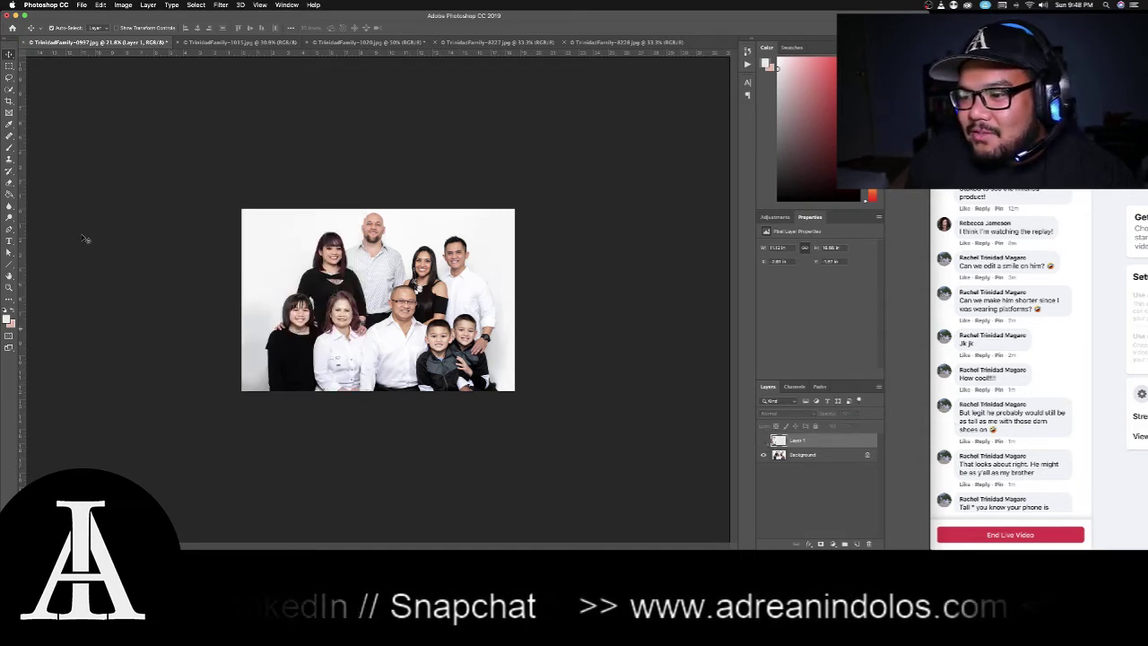
left_click(9, 89)
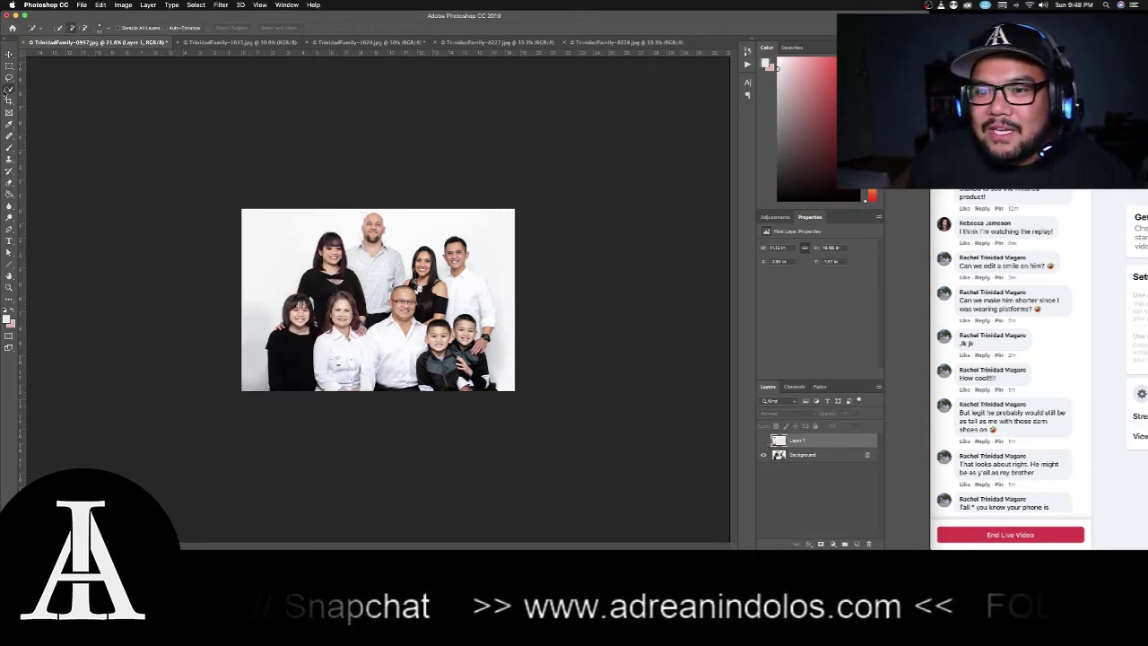
left_click(9, 90)
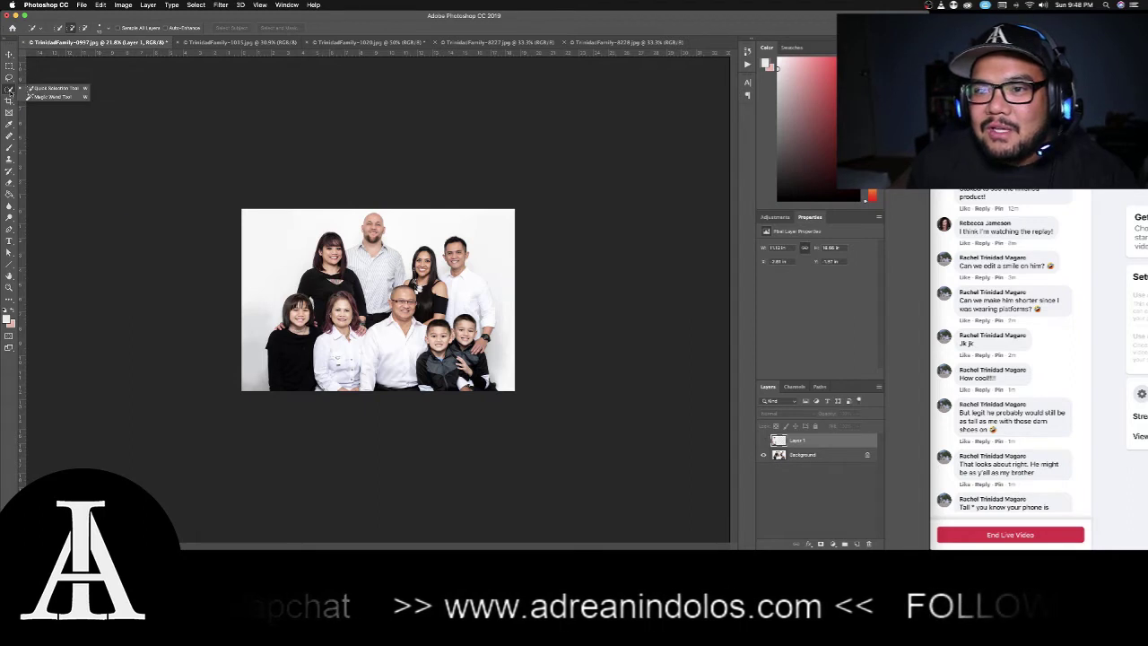
left_click(49, 96)
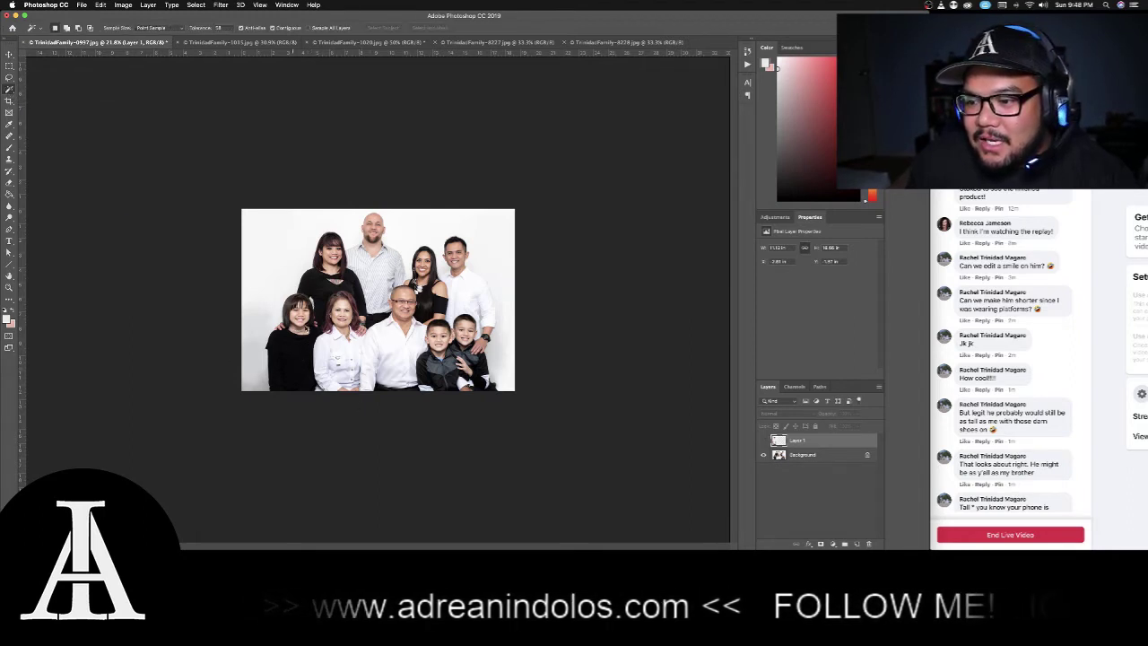
left_click(269, 296)
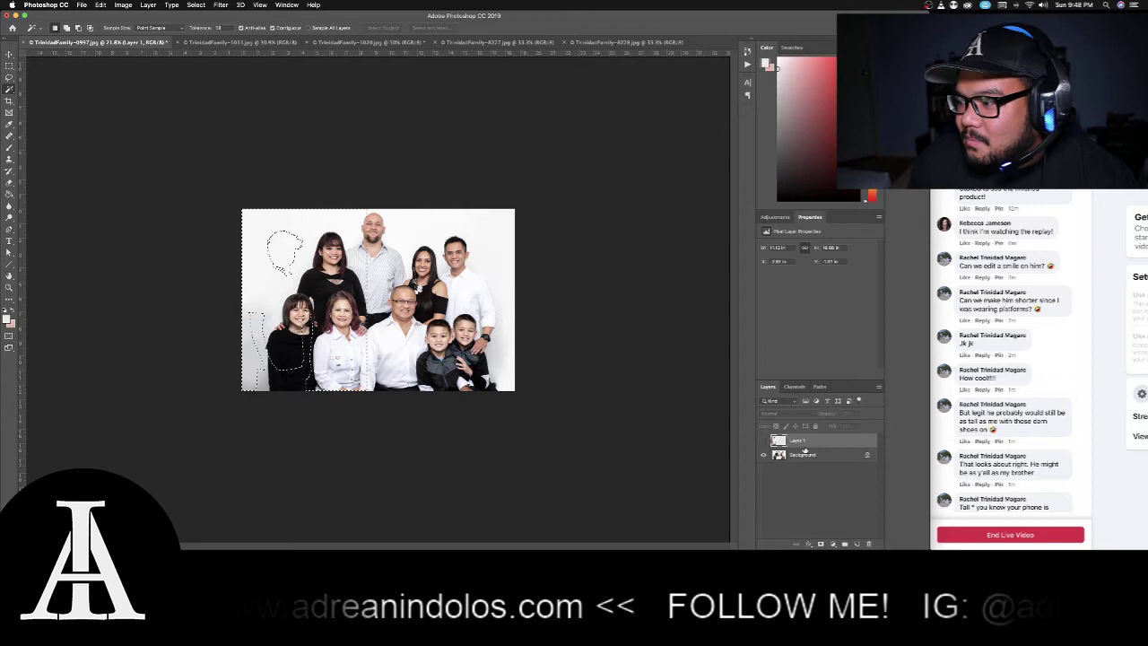
key("ctrl+d")
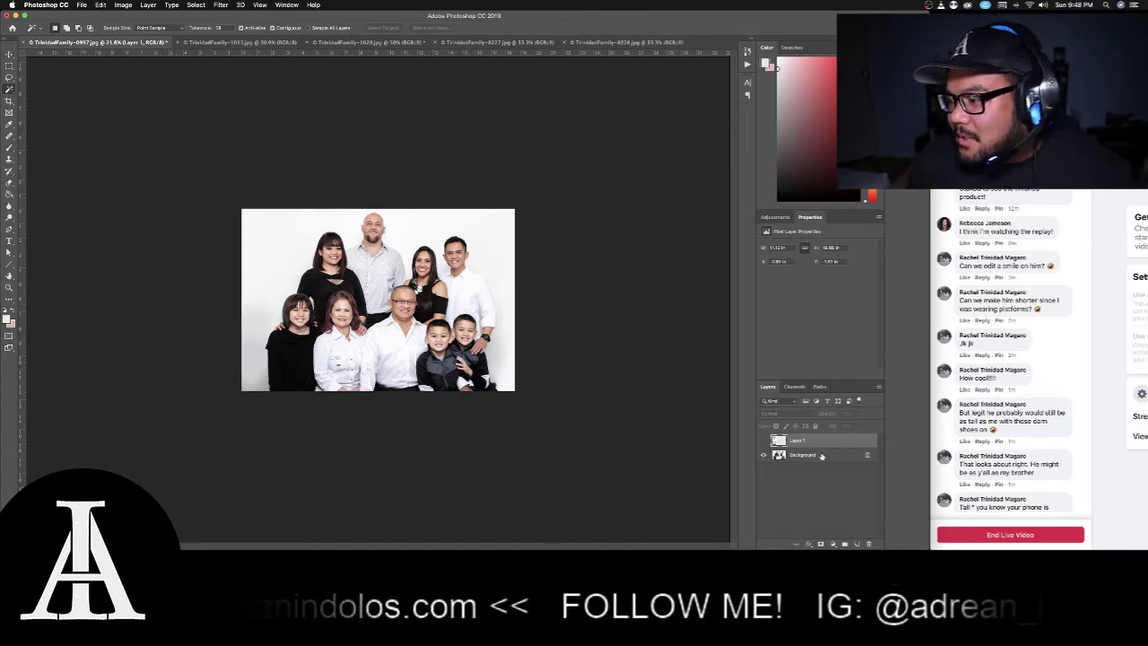
Target the Background layer and switch back to the Quick Selection tool
left_click(820, 455)
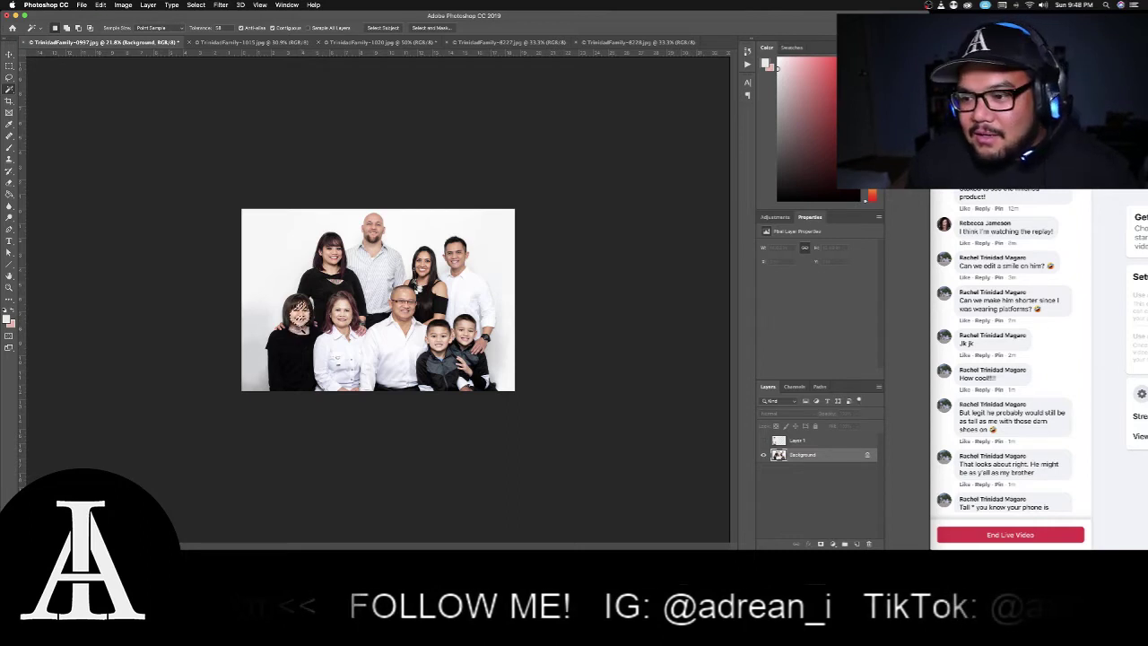
right_click(9, 88)
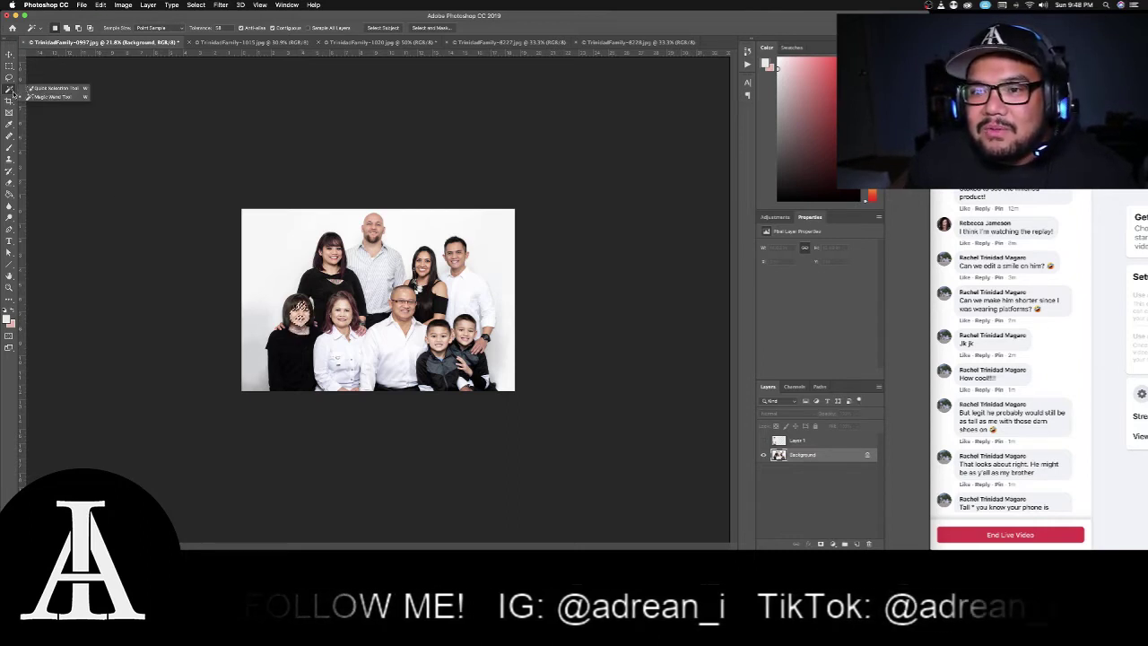
left_click(46, 90)
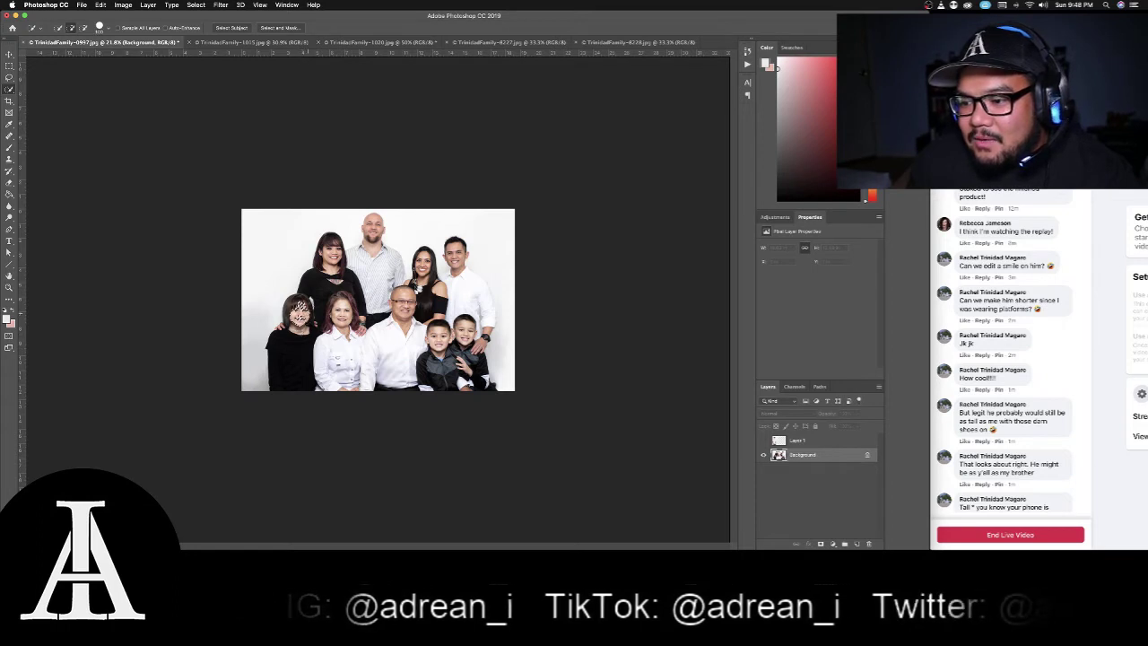
Quick-select the woman in black and the two women beside her, then view at 100%
left_click(298, 361)
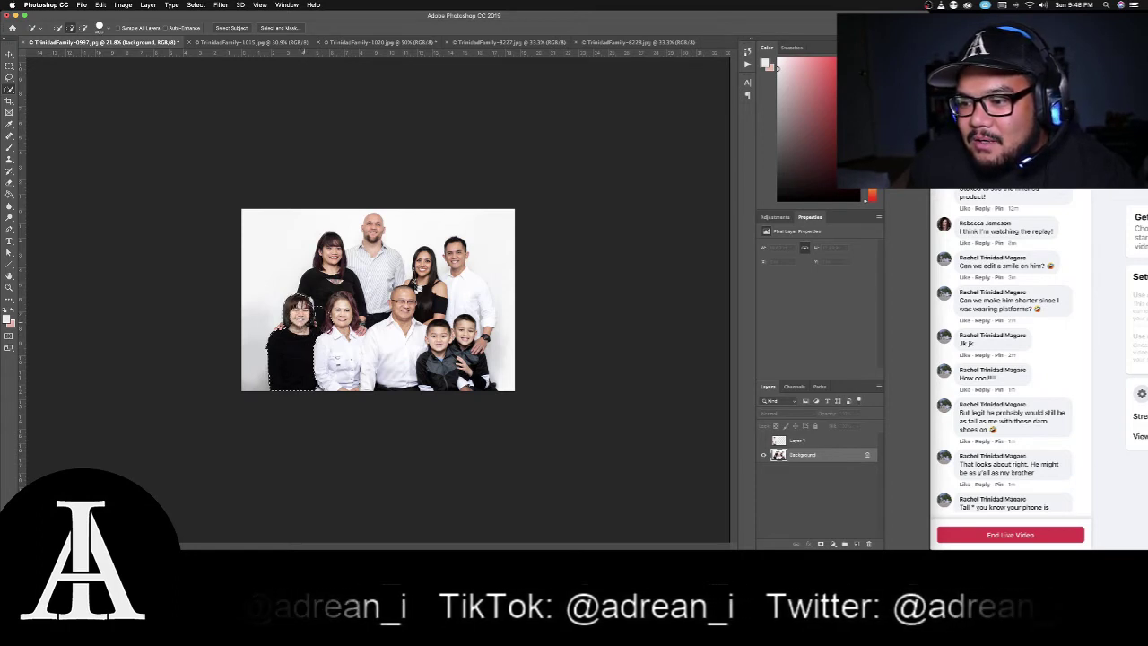
mouse_move(318, 296)
left_mouse_down()
mouse_move(349, 266)
mouse_move(330, 321)
mouse_move(277, 332)
left_mouse_up()
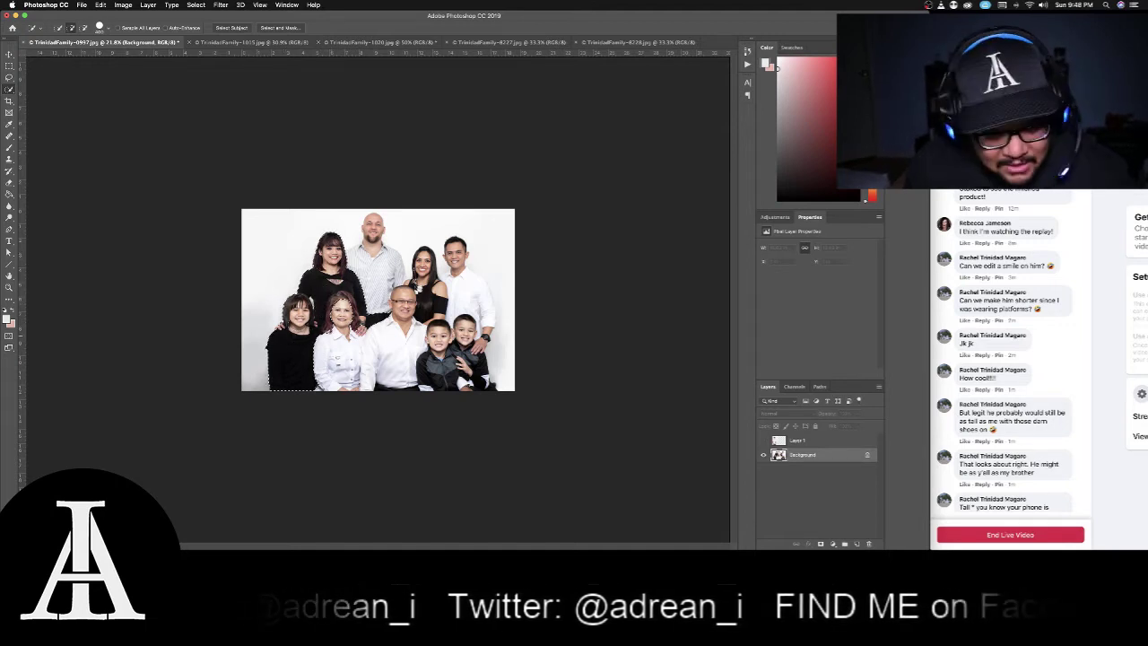
scroll(228, 360, "up", 2)
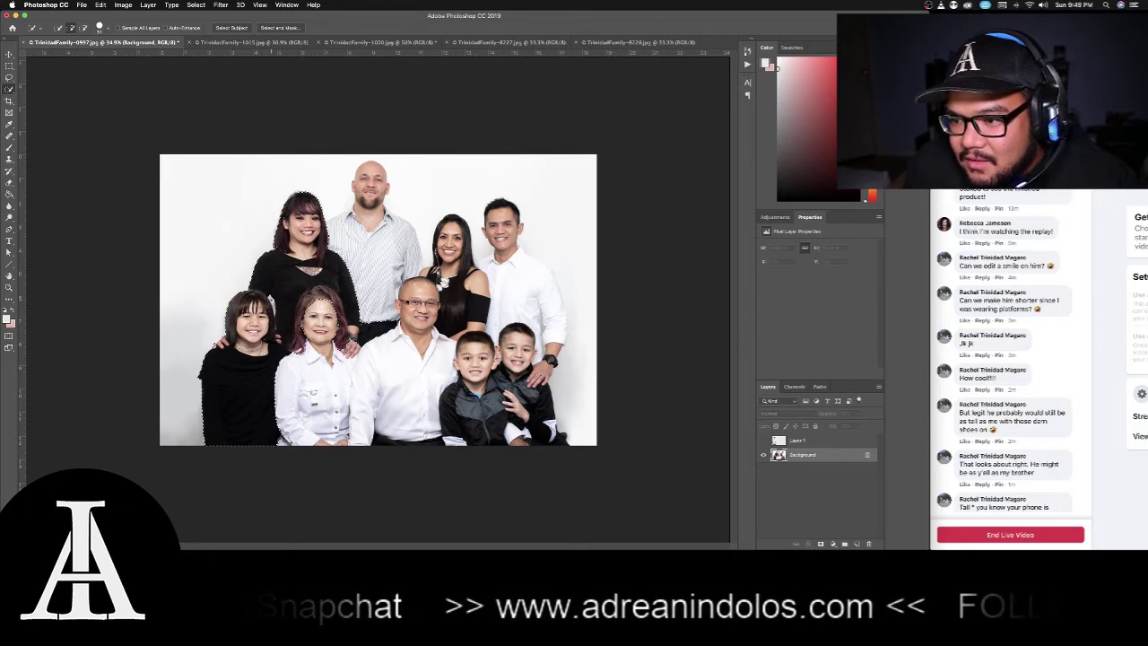
key("super+1")
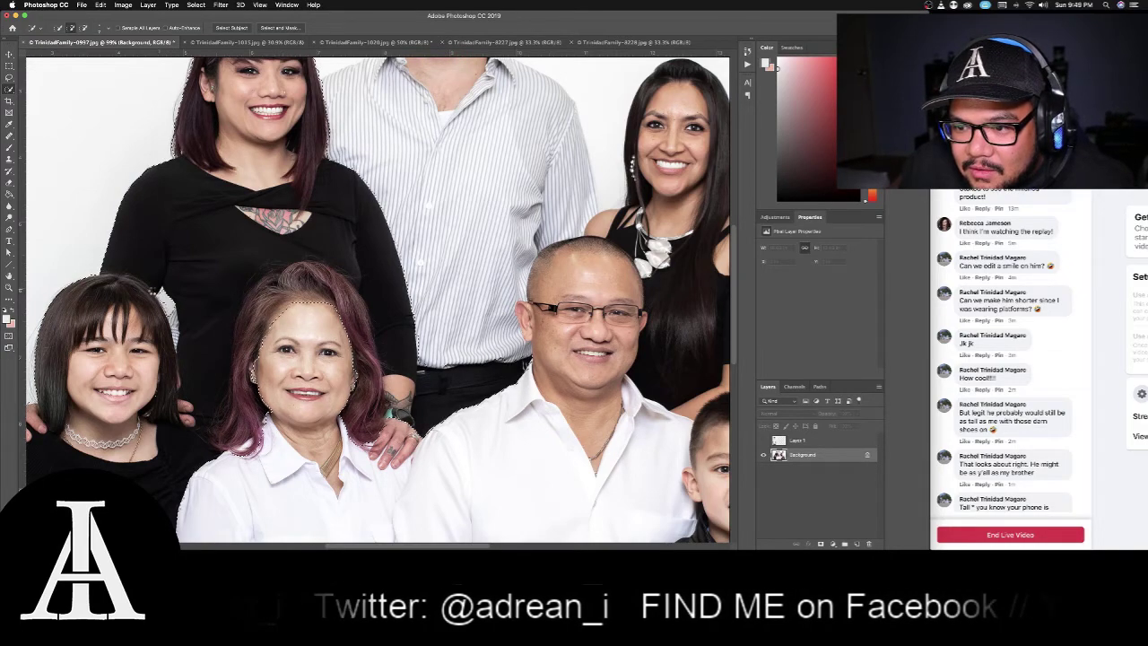
scroll(179, 280, "up", 6)
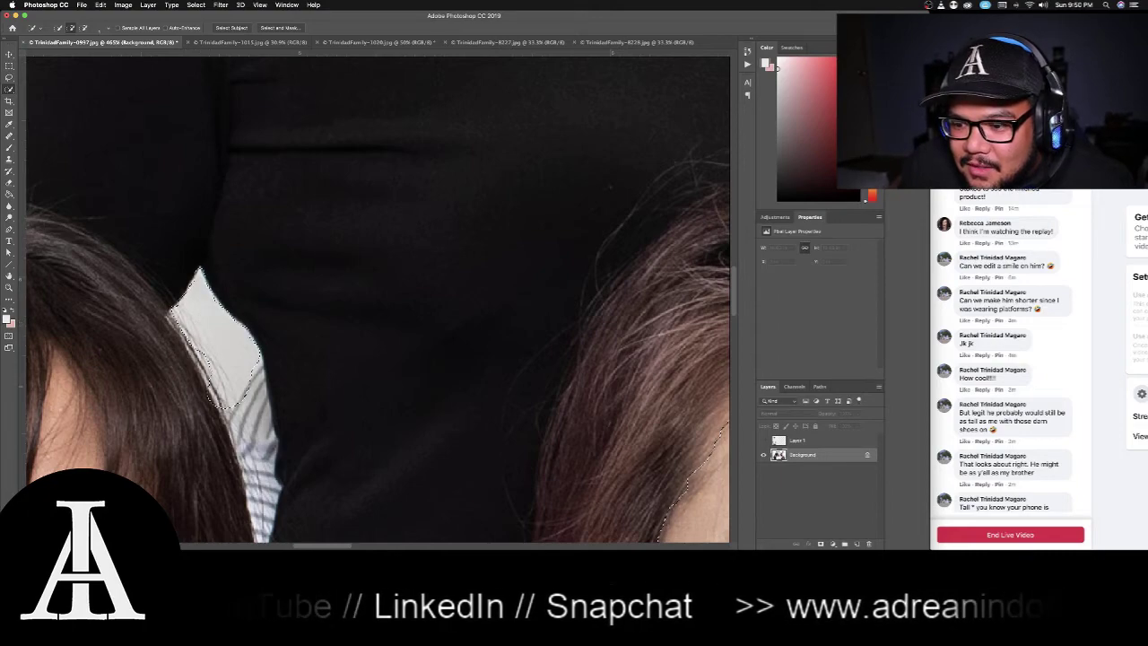
scroll(295, 297, "down", 15)
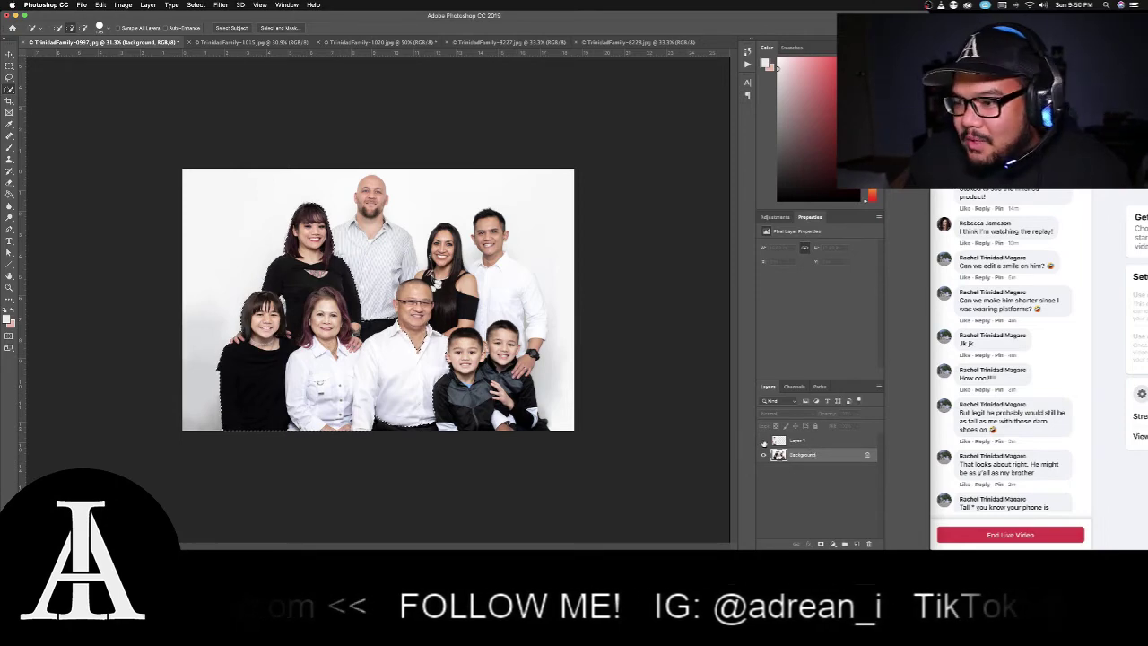
Show Layer 1 and clear the selected women's area from it, skipping the Fill dialog
left_click(763, 442)
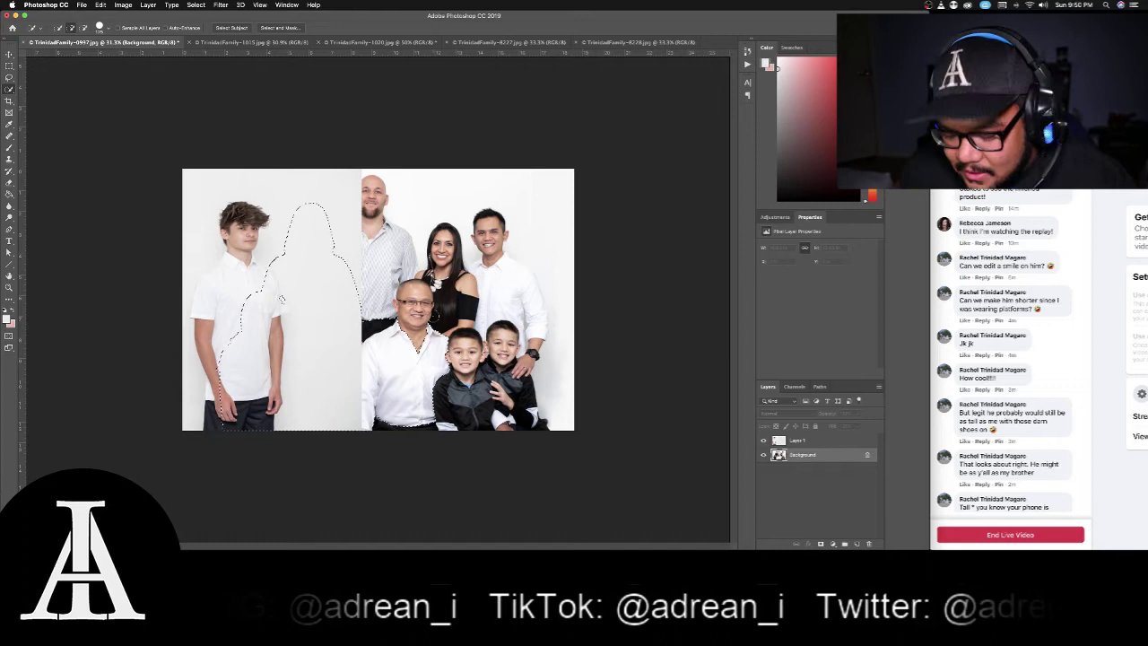
key("shift+BackSpace")
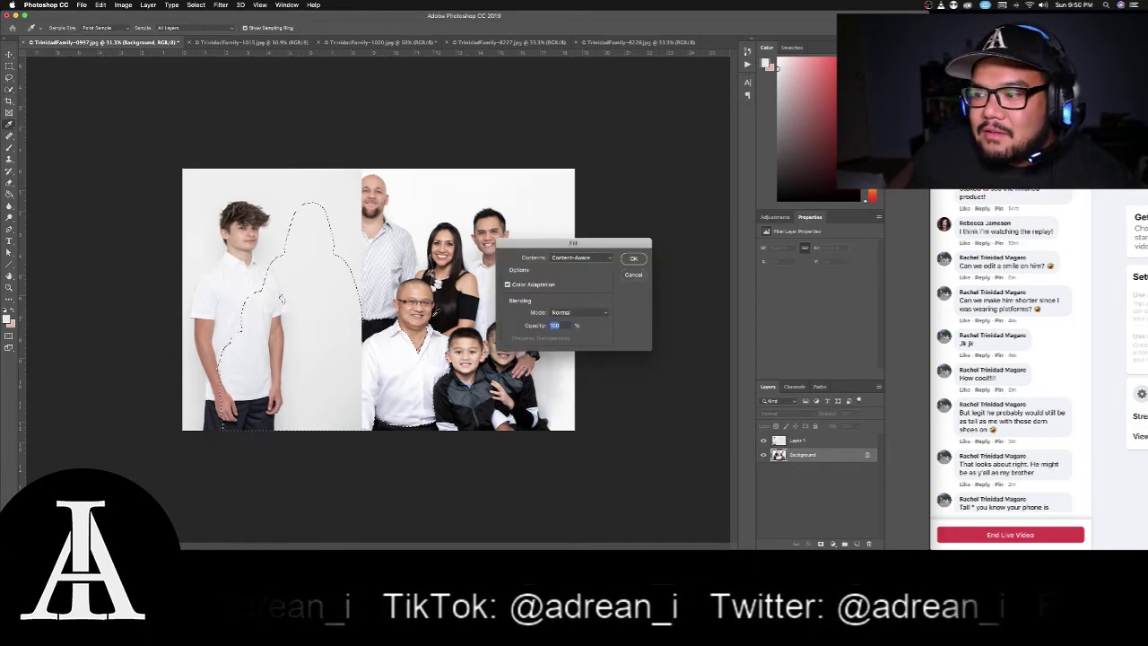
left_click(633, 258)
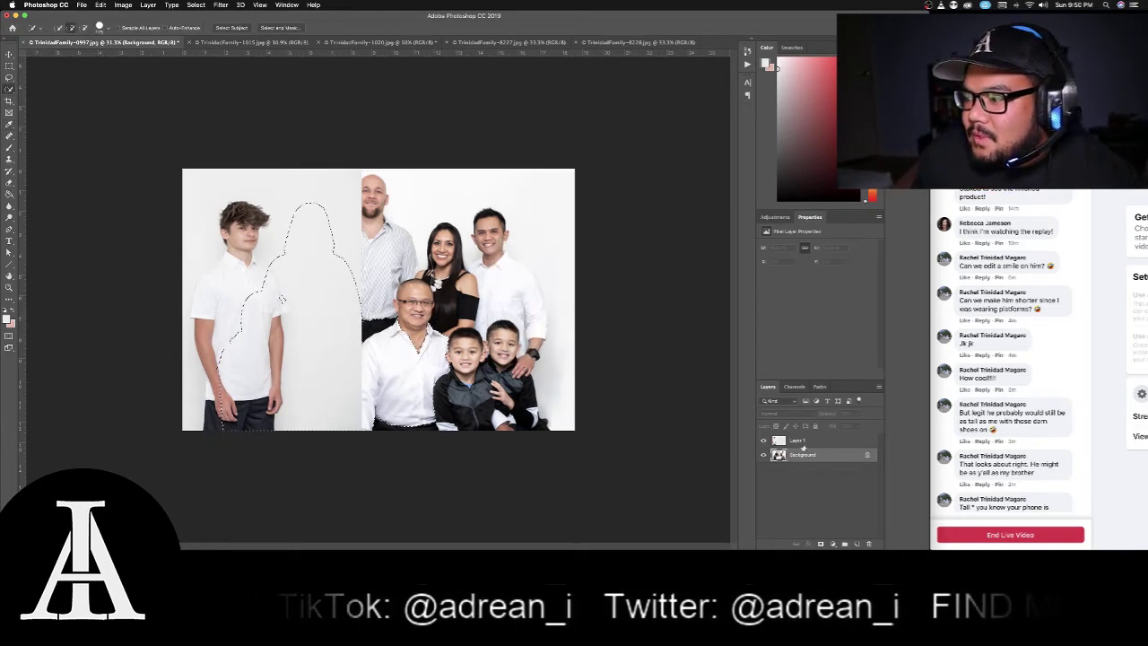
left_click(820, 440)
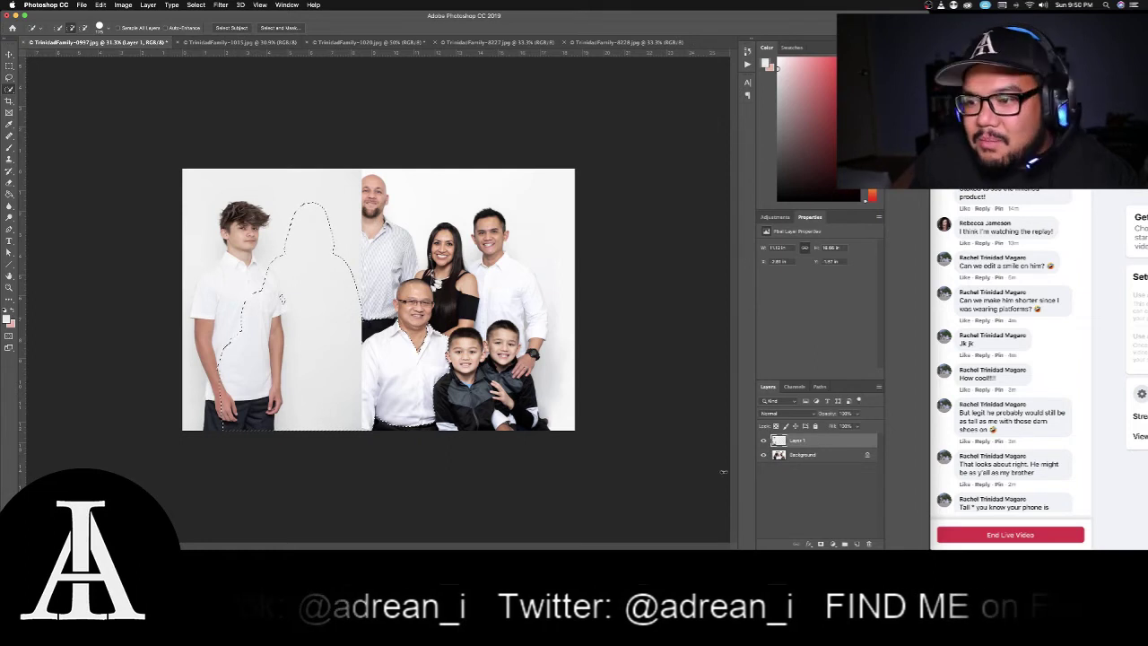
key("super+z")
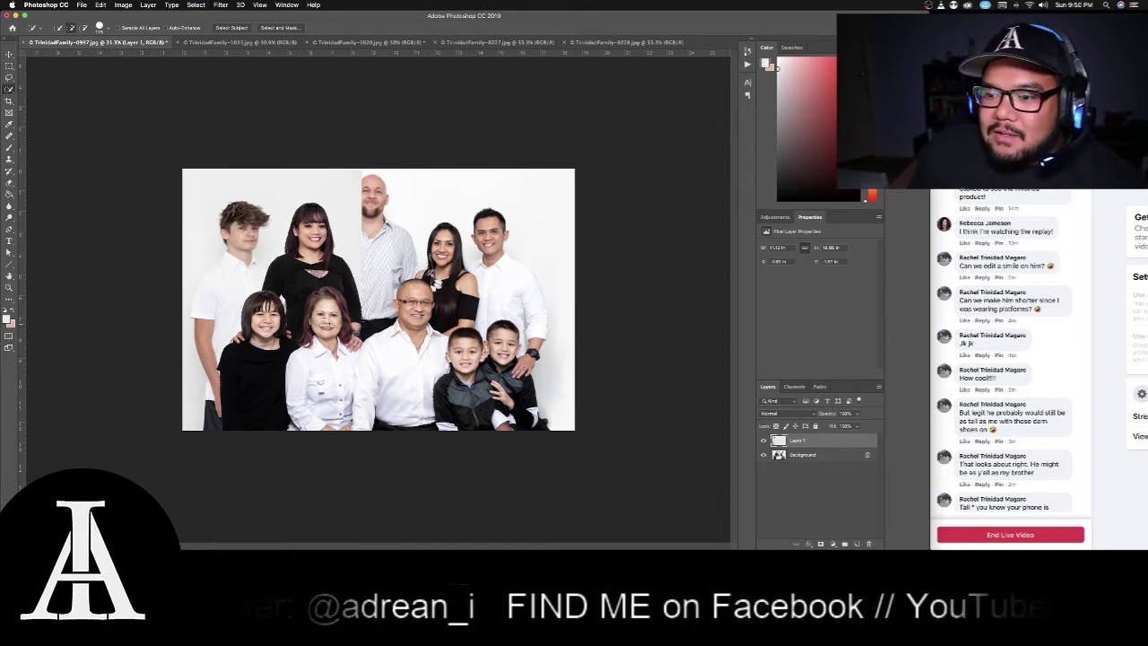
Erase Layer 1 where it covers the back man's shoulder and head
left_click(9, 136)
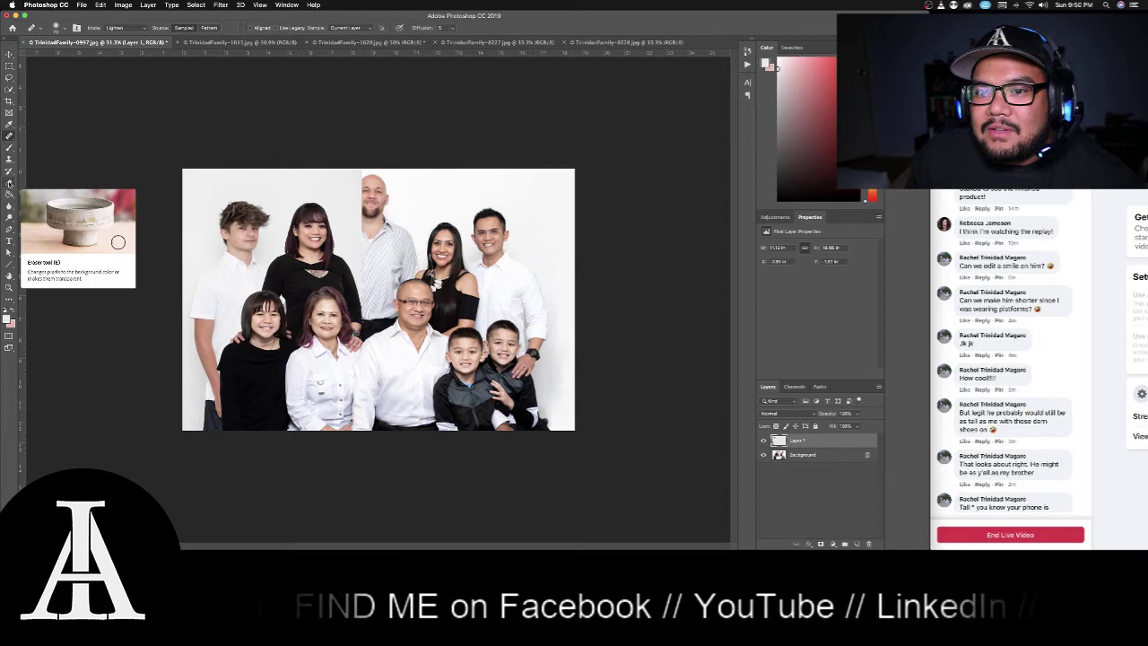
left_click(9, 184)
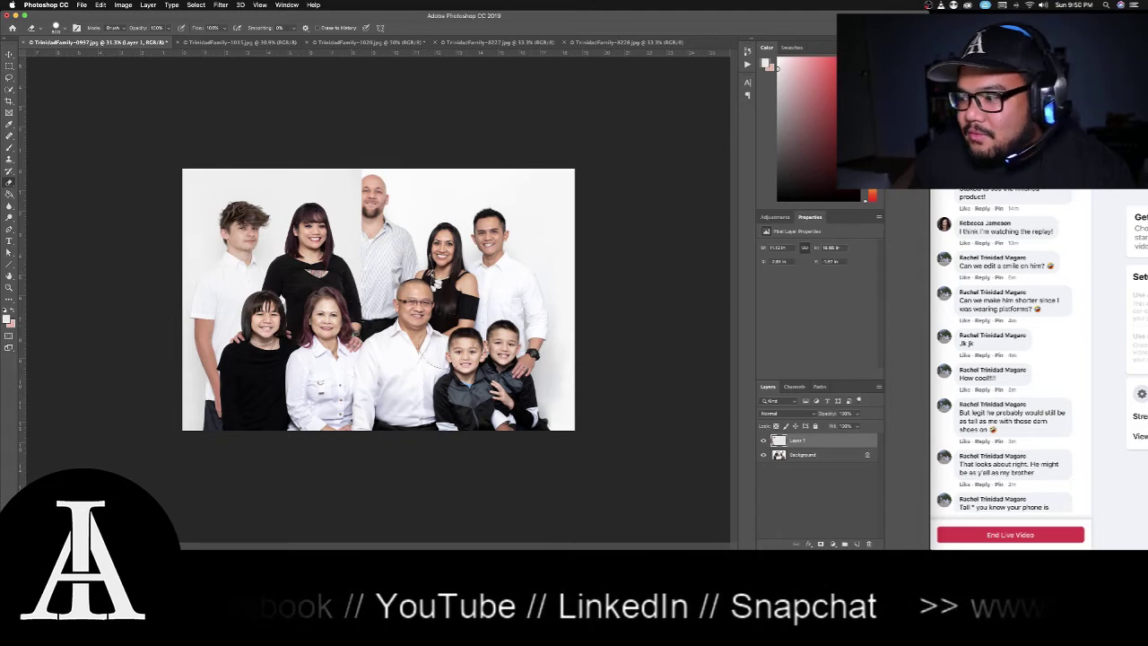
mouse_move(377, 257)
left_mouse_down()
mouse_move(354, 260)
mouse_move(337, 190)
mouse_move(314, 193)
mouse_move(341, 220)
mouse_move(318, 220)
mouse_move(328, 224)
left_mouse_up()
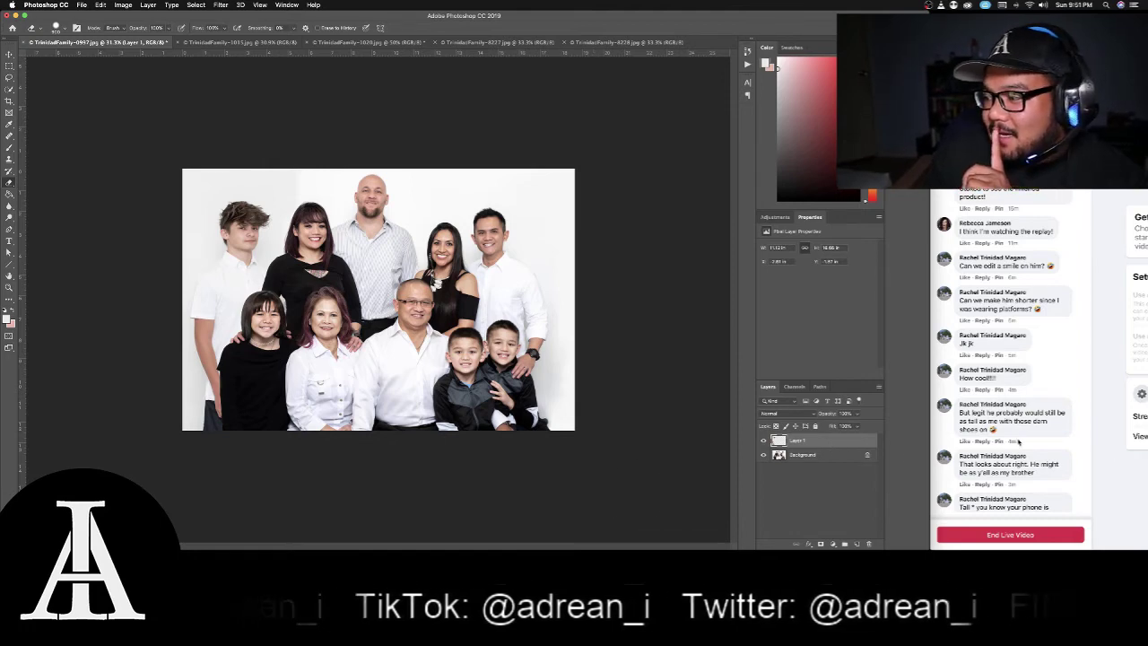
scroll(1018, 441, "down", 3)
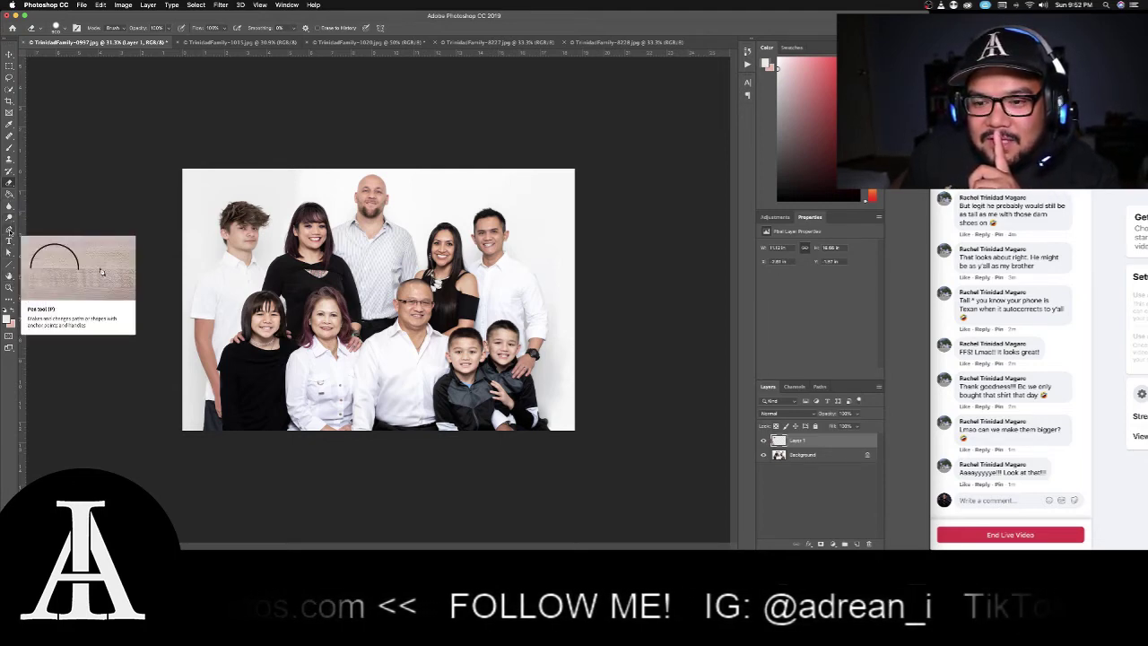
Select the Burn tool with its Range set to Shadows, then pick the Crop tool
left_click(9, 218)
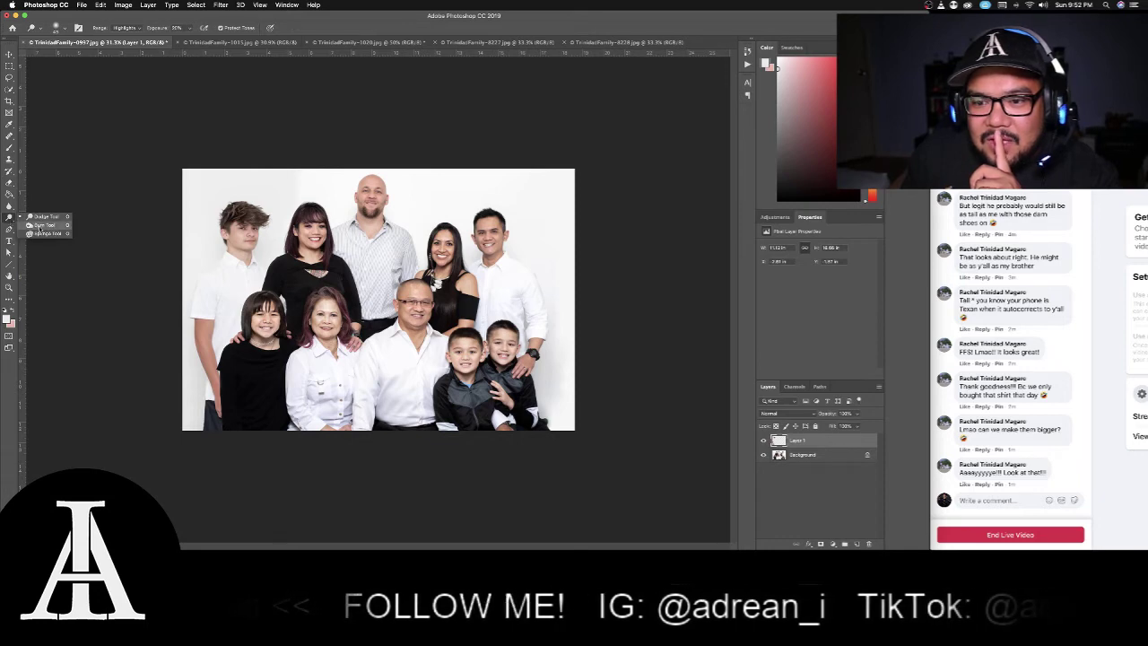
left_click(45, 225)
left_click(139, 29)
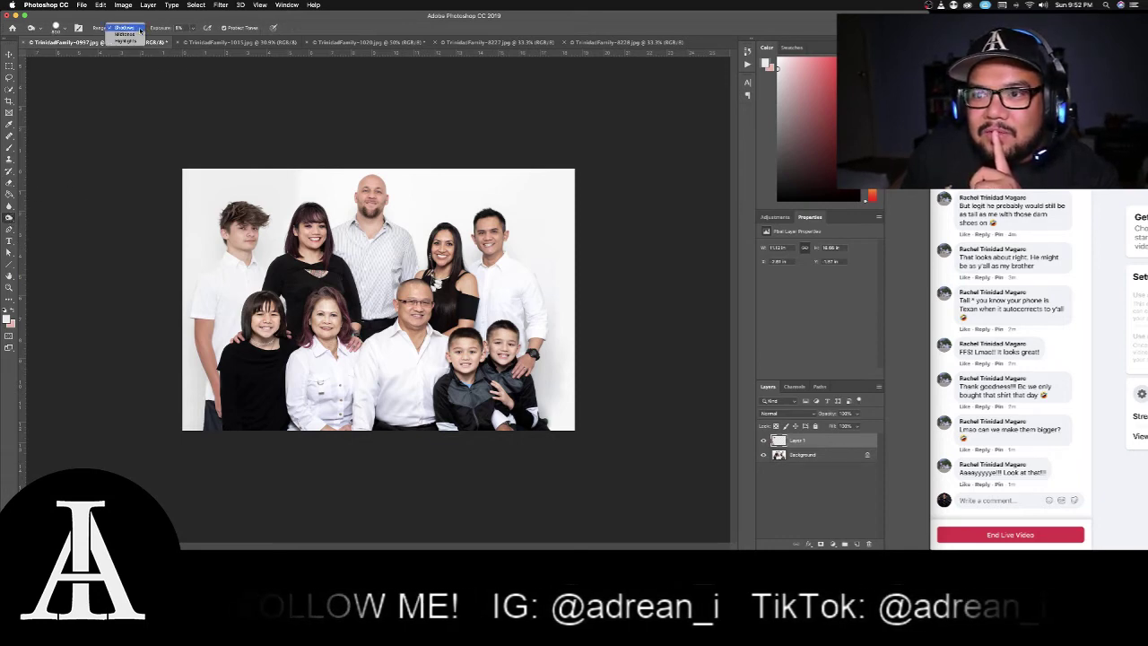
left_click(123, 38)
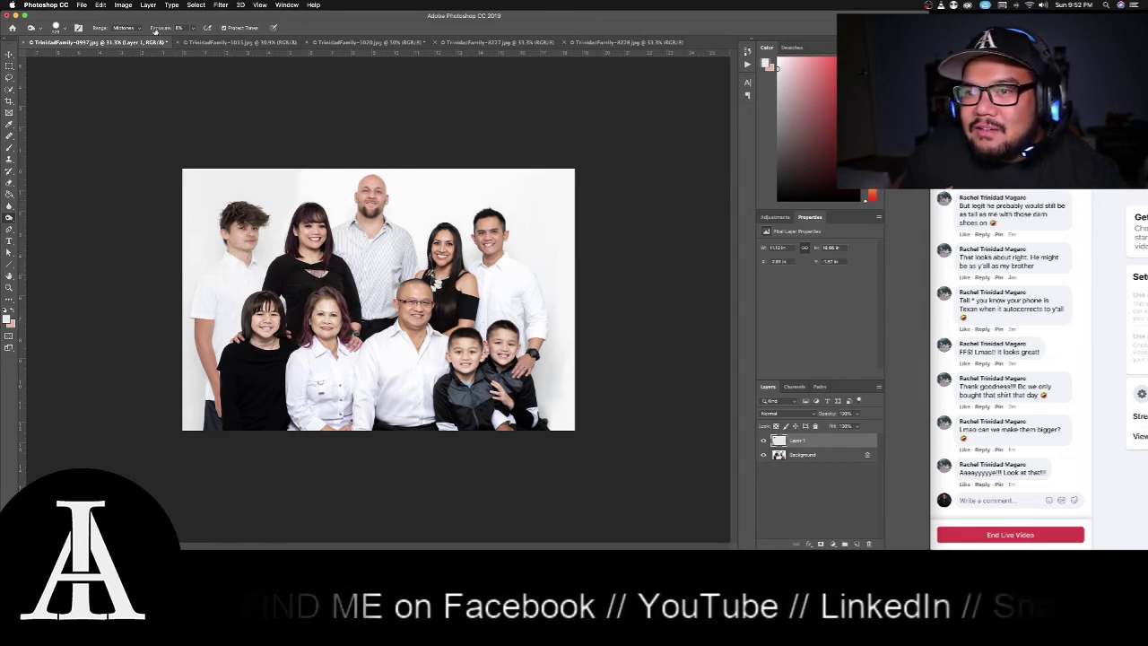
left_click(133, 28)
left_click(133, 22)
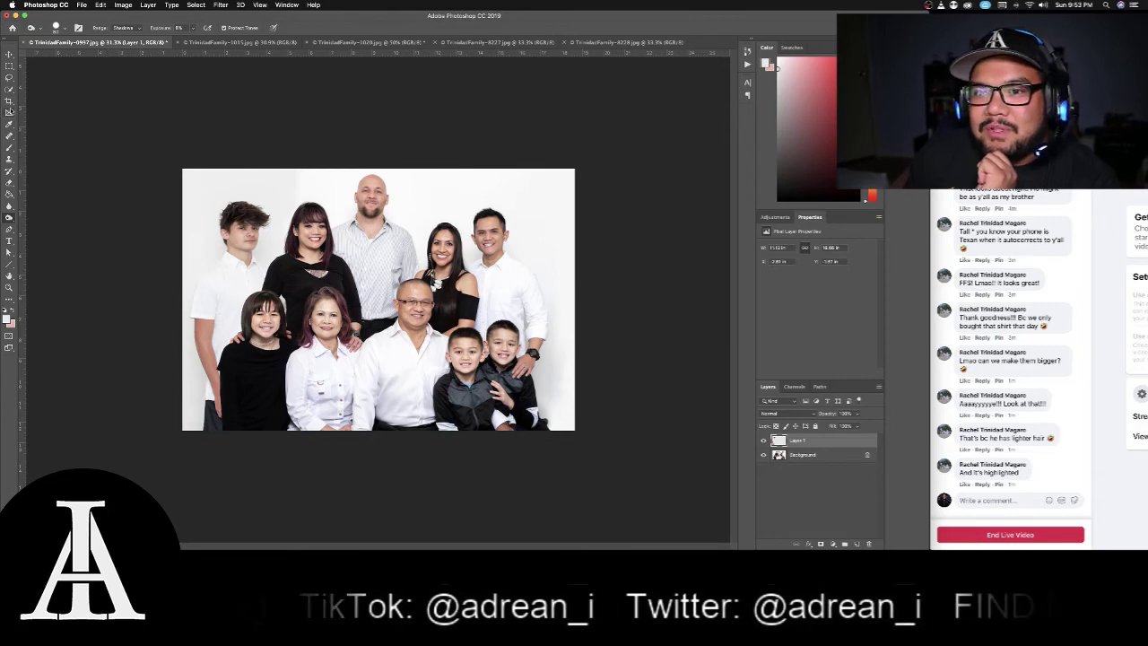
left_click(11, 101)
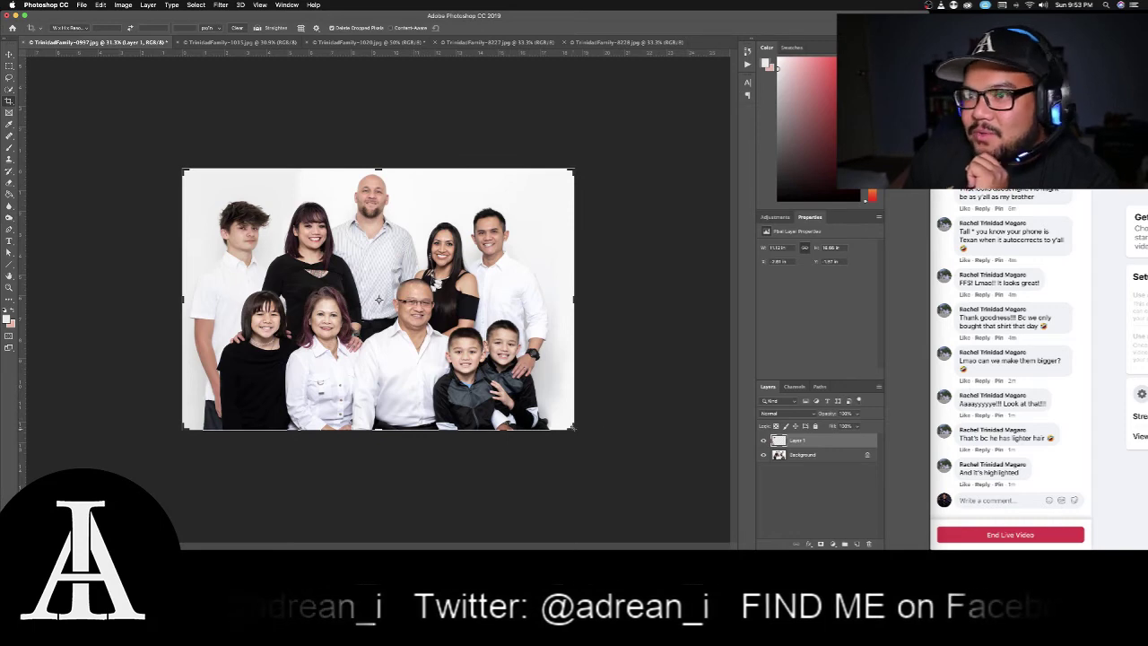
Crop at the original aspect ratio, enlarging the frame to include the whole family, and commit
left_click(130, 28)
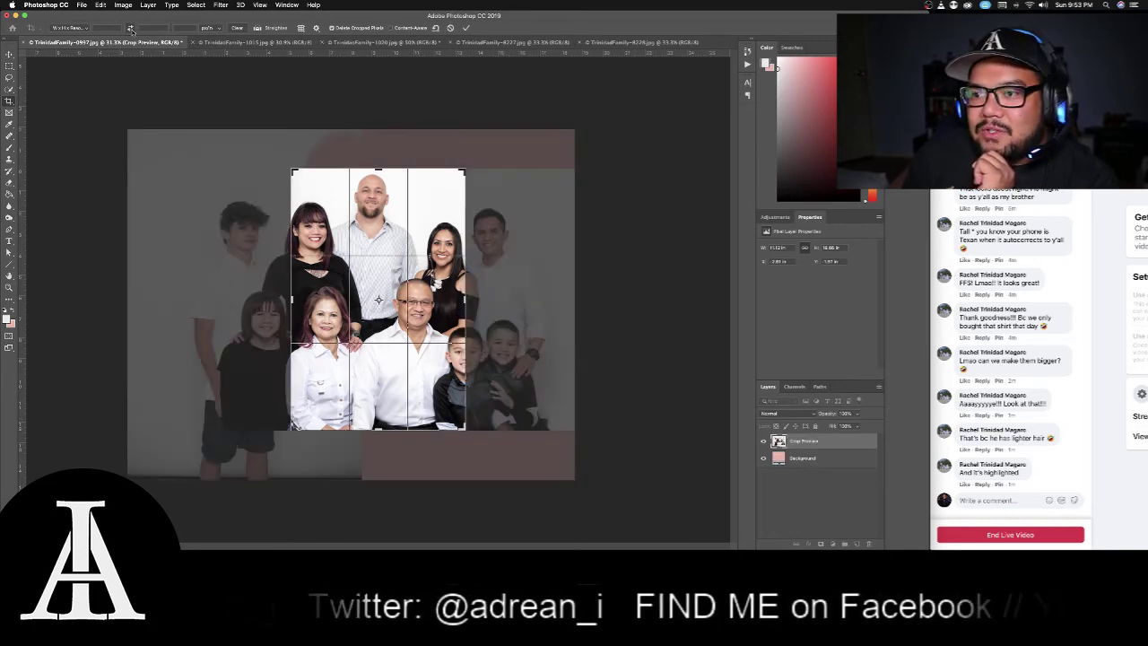
left_click(70, 28)
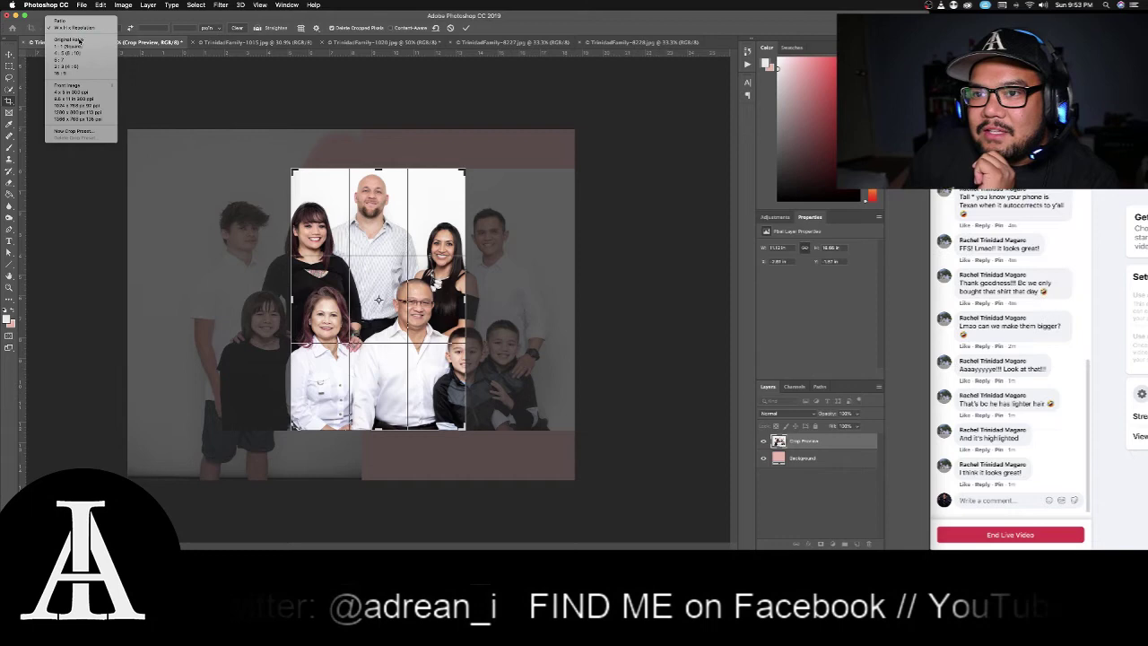
left_click(80, 40)
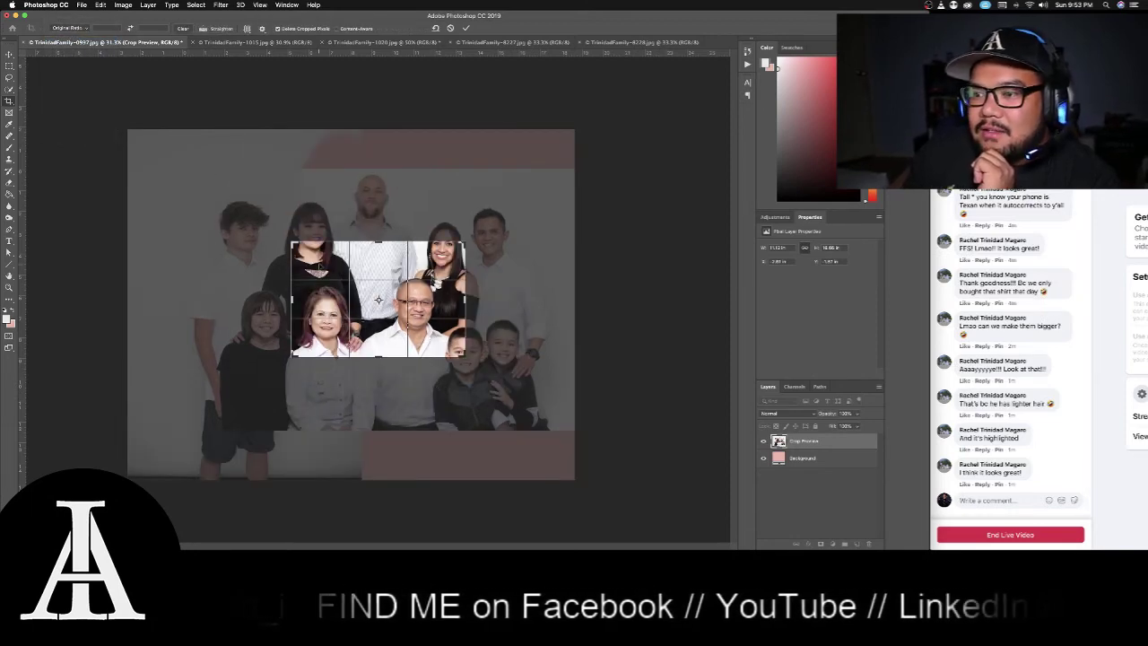
left_click_drag(292, 241, 238, 206)
left_click_drag(517, 392, 565, 423)
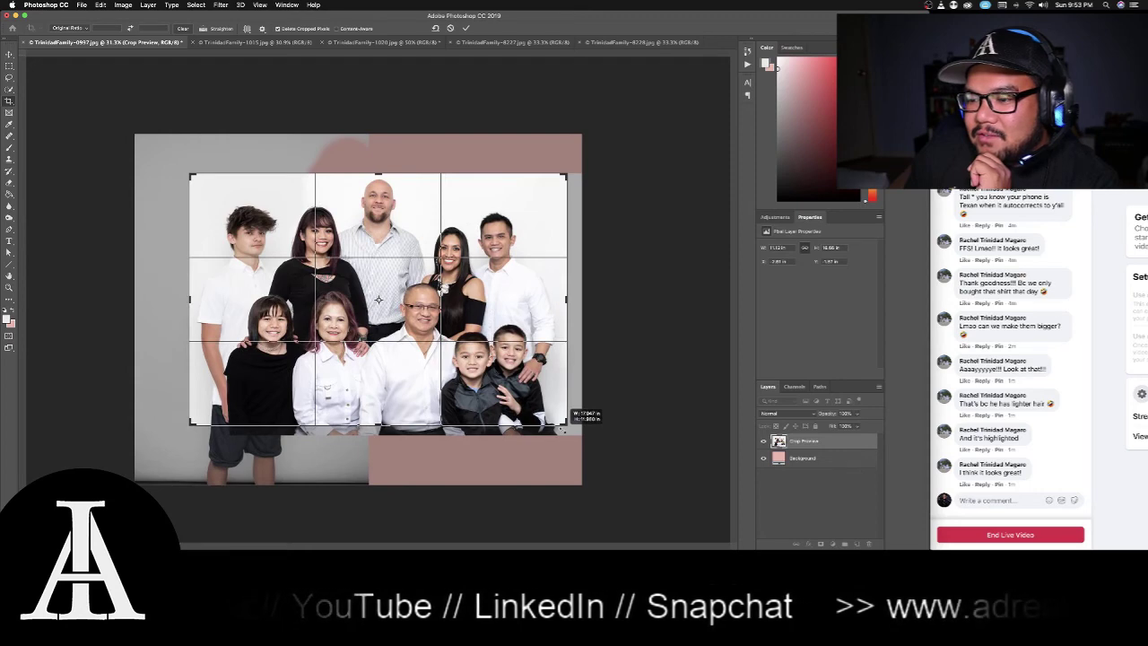
left_click_drag(562, 428, 563, 428)
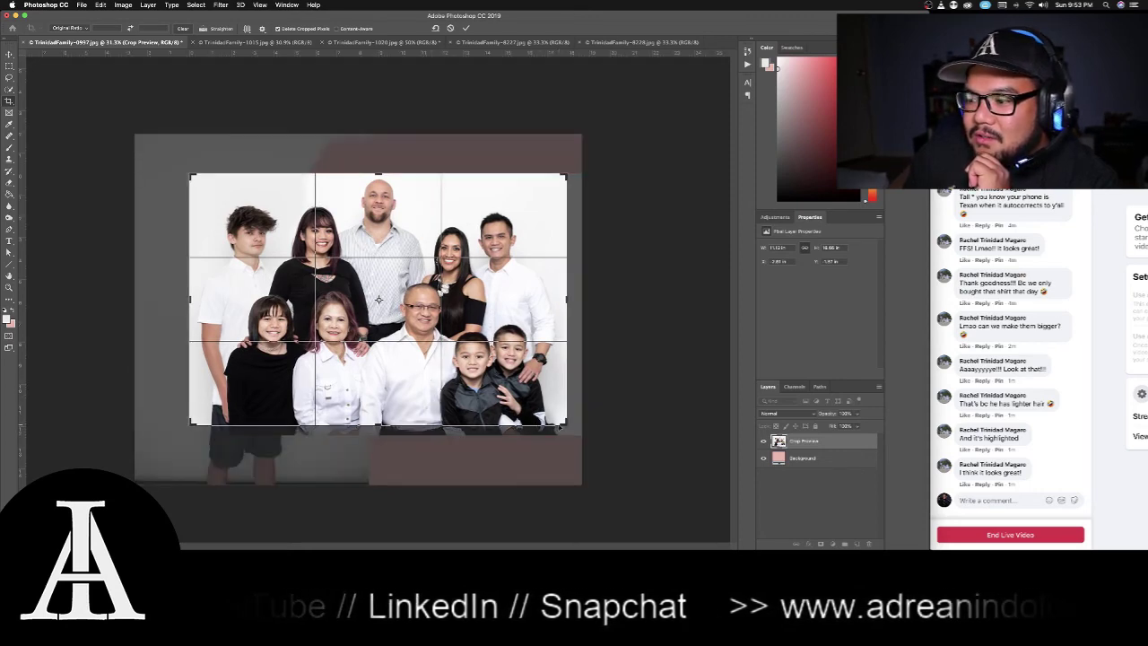
key("Return")
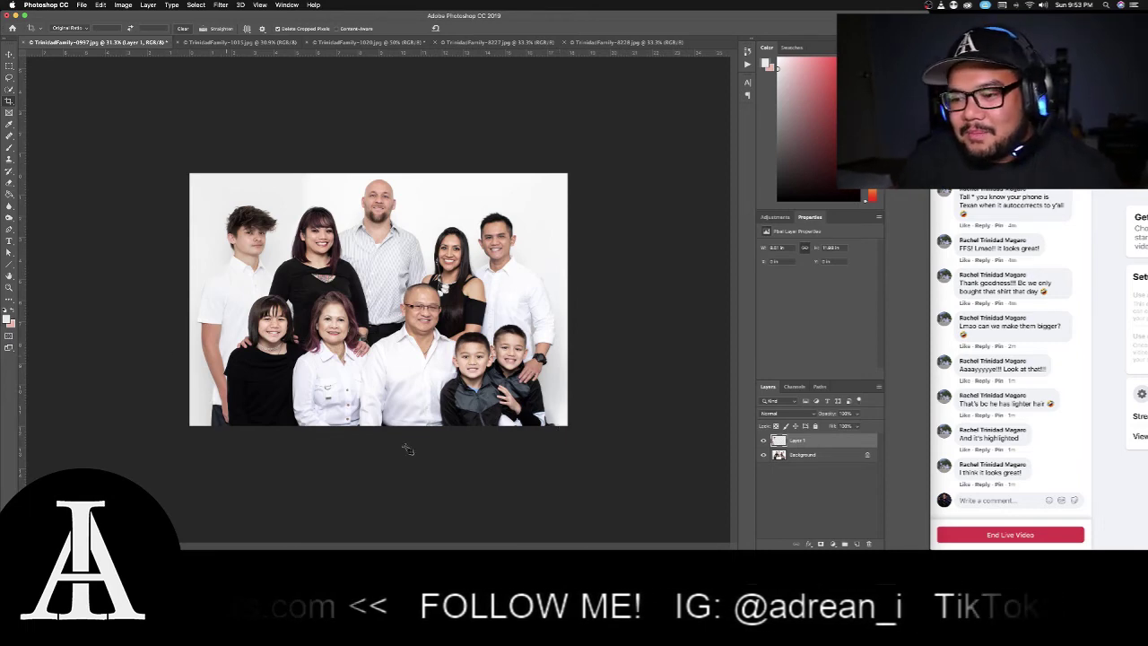
Make the Background layer active and switch to the Eraser tool with a smaller brush
left_click(807, 456)
scroll(231, 352, "up", 4)
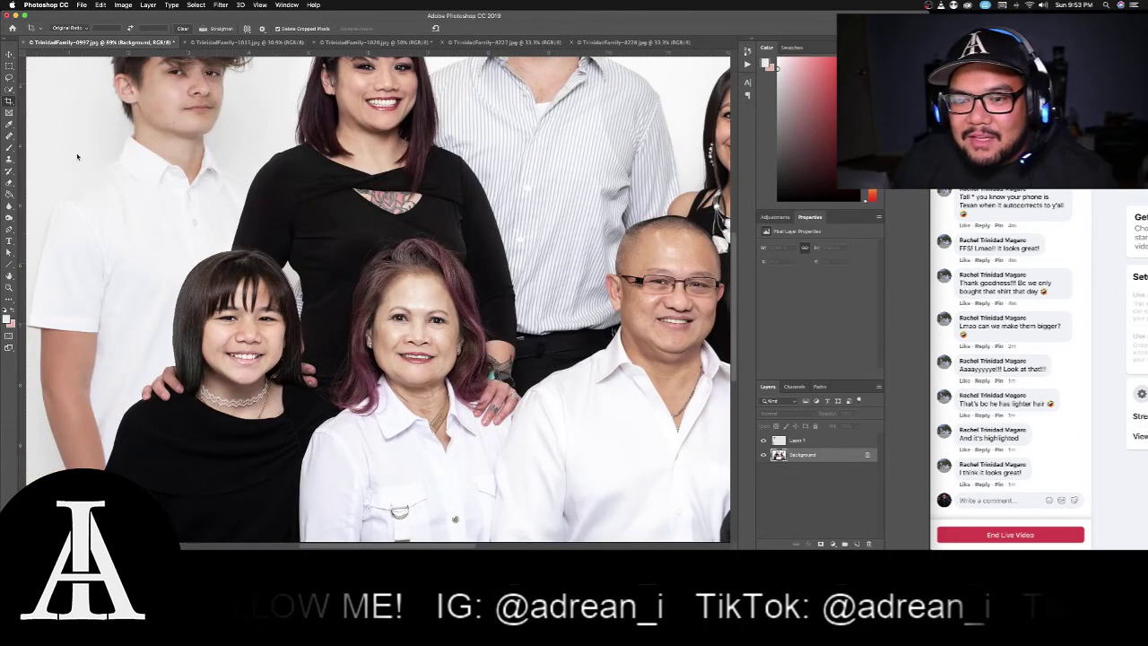
left_click(9, 135)
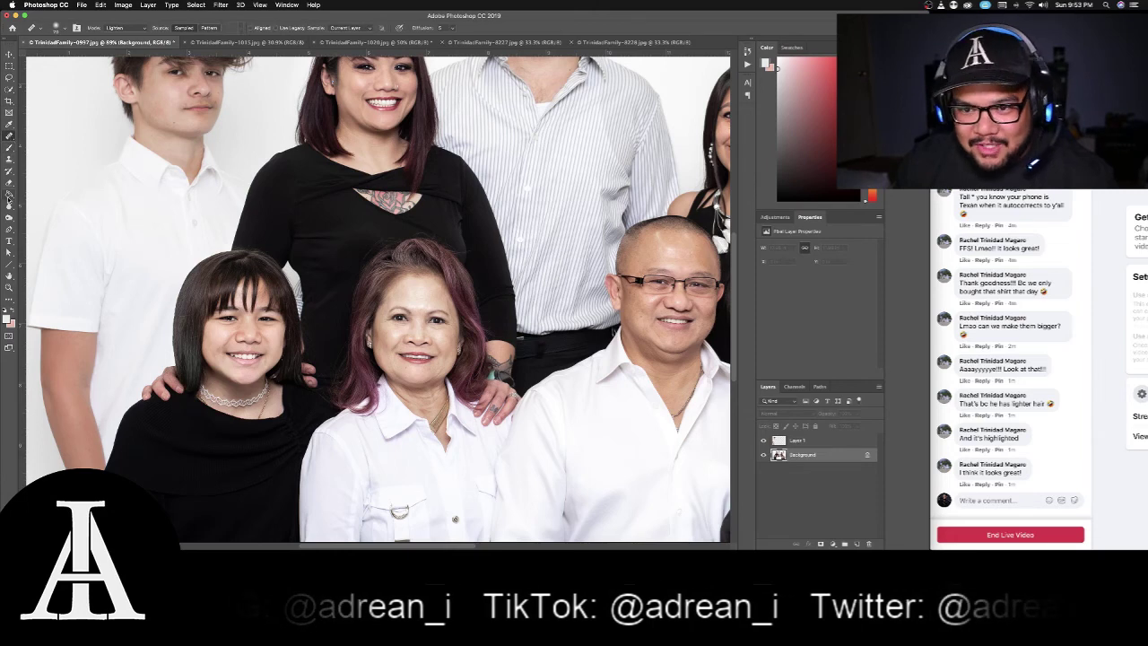
left_click(9, 183)
key("bracketleft")
key("bracketleft")
key("bracketleft")
key("bracketleft")
key("bracketleft")
key("bracketleft")
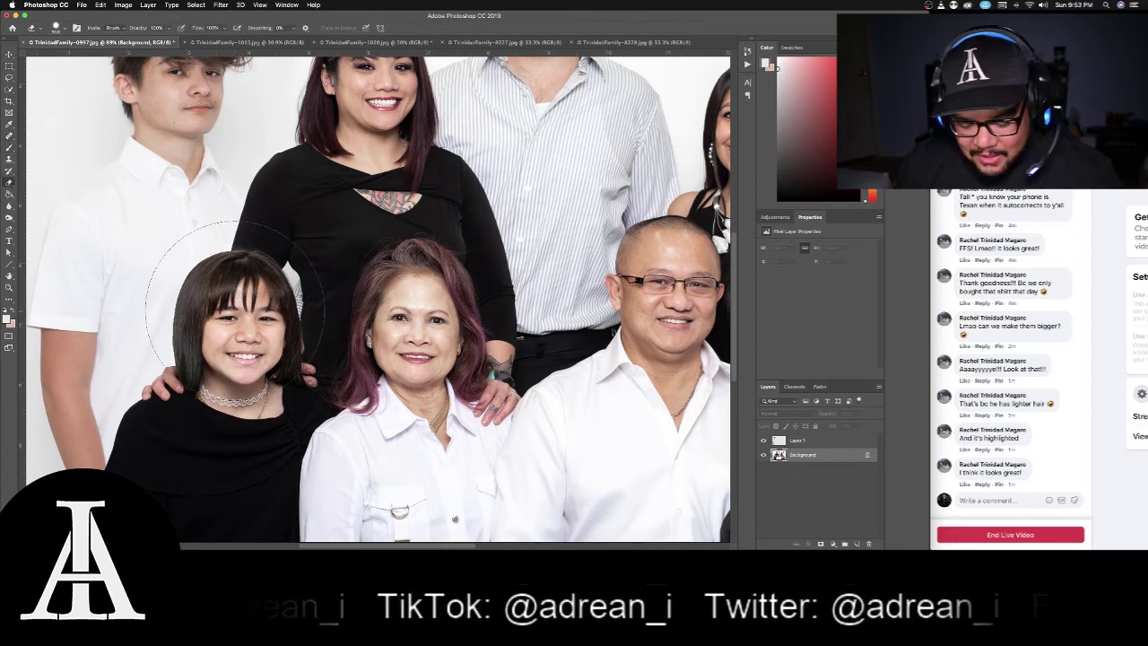
Set the eraser brush to 100 px size and 24% hardness
right_click(226, 348)
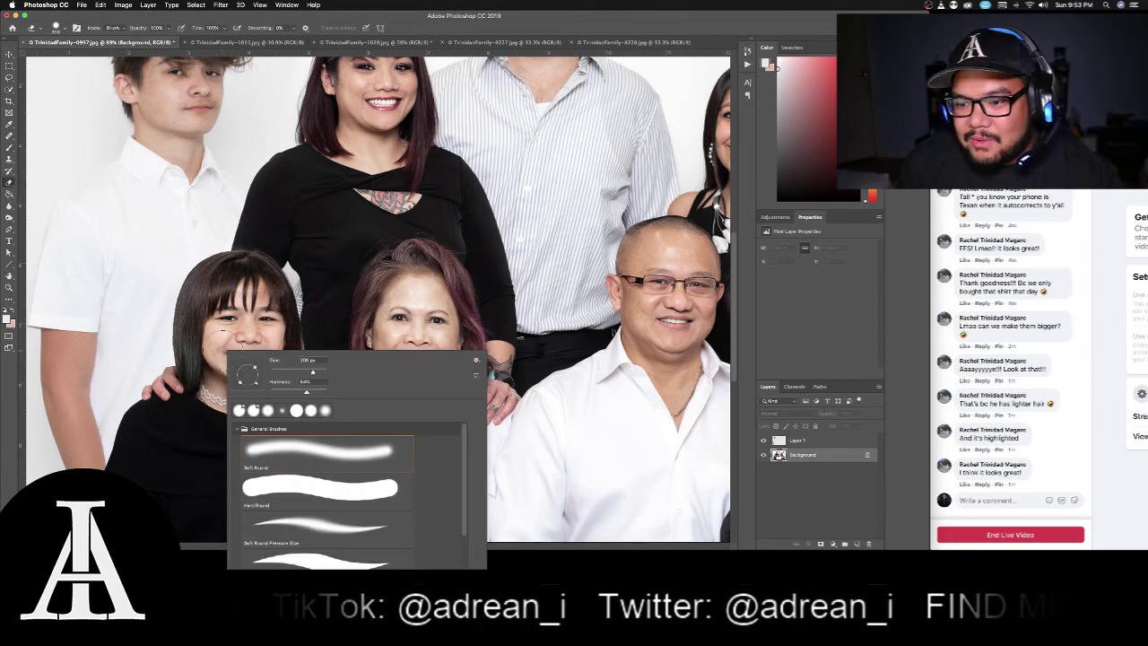
left_click_drag(305, 393, 252, 394)
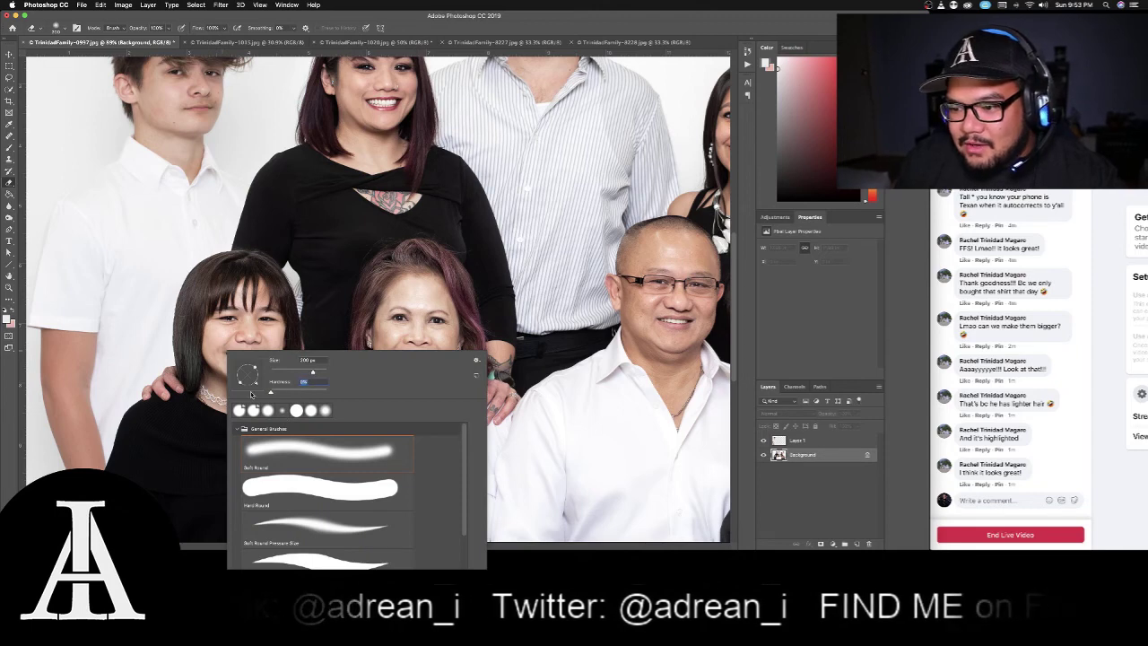
key("Return")
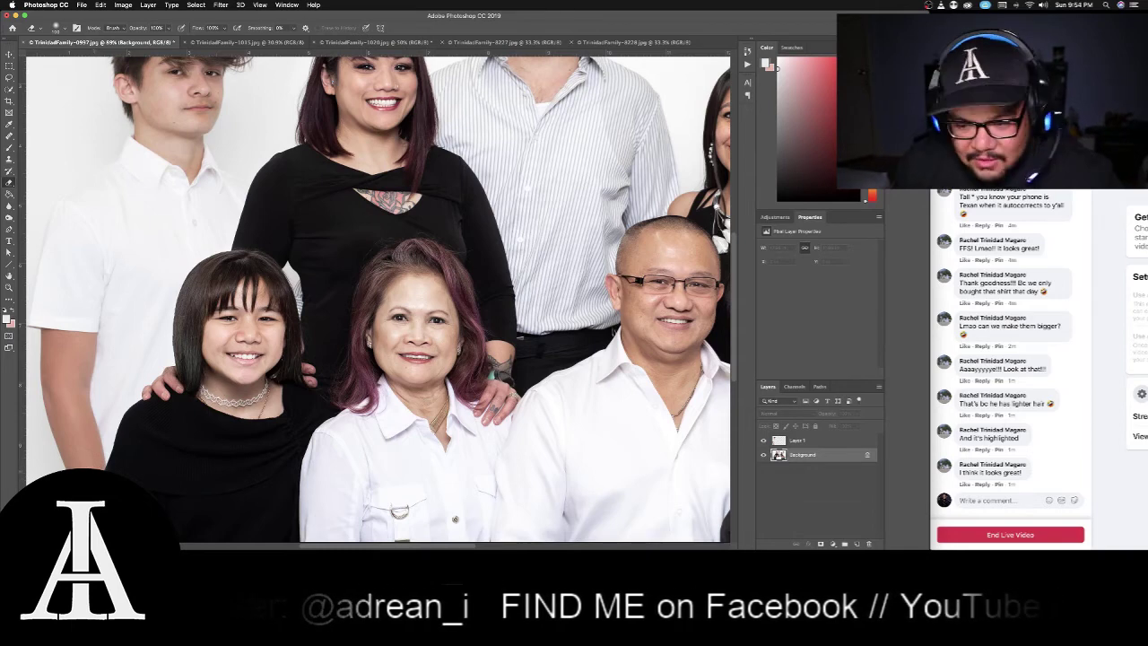
right_click(146, 419)
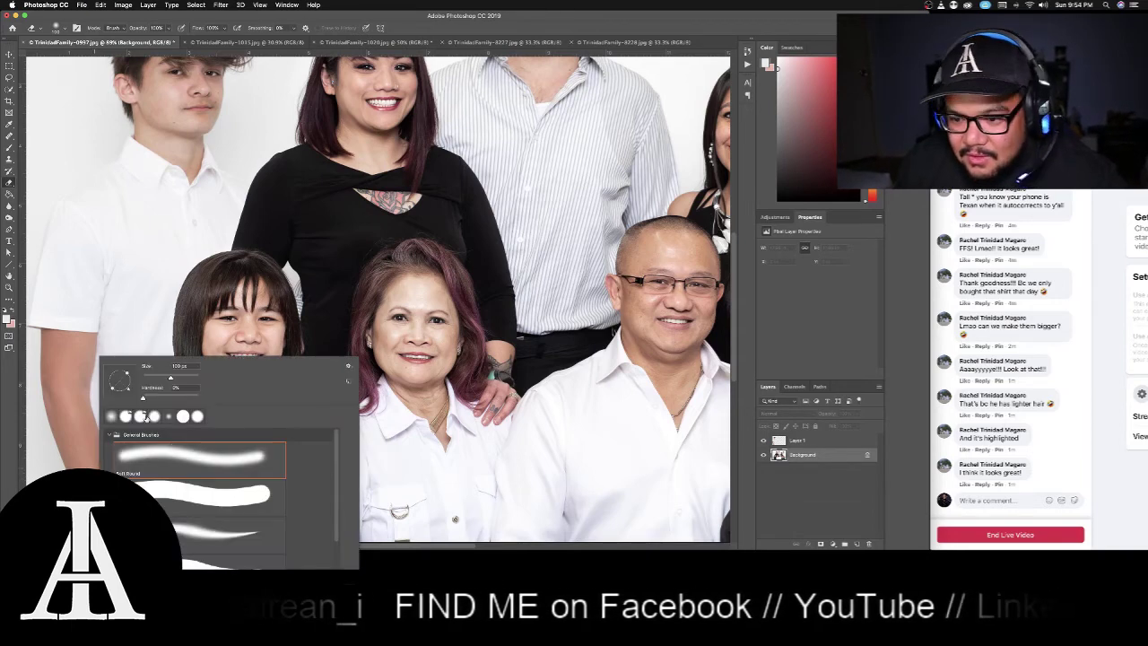
left_click_drag(142, 397, 158, 397)
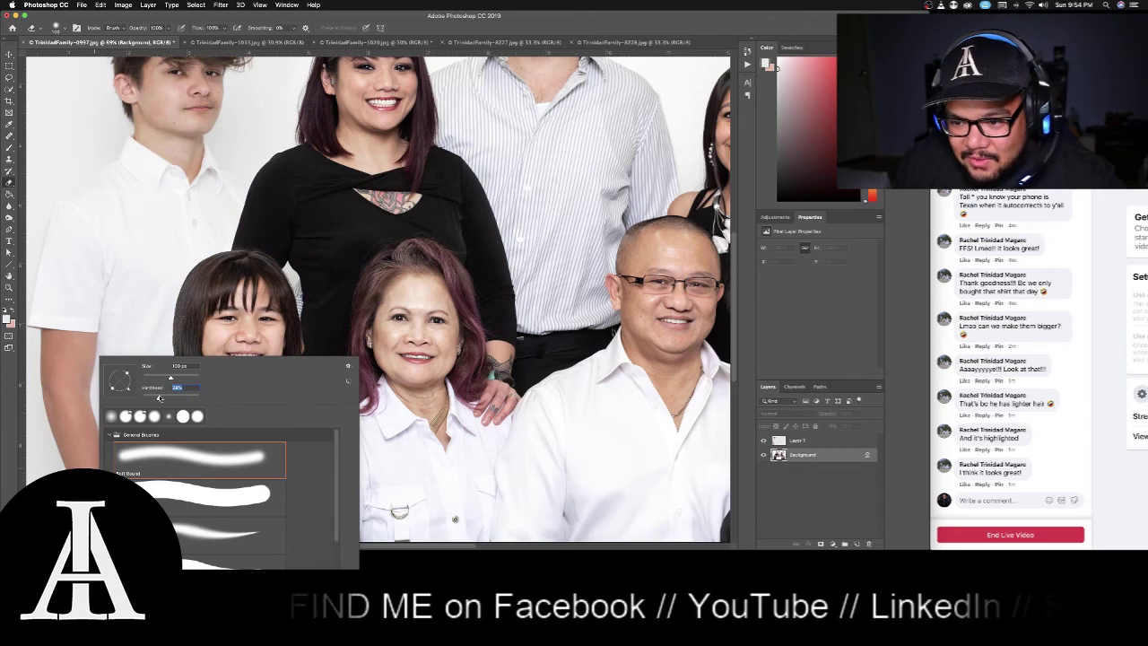
key("Return")
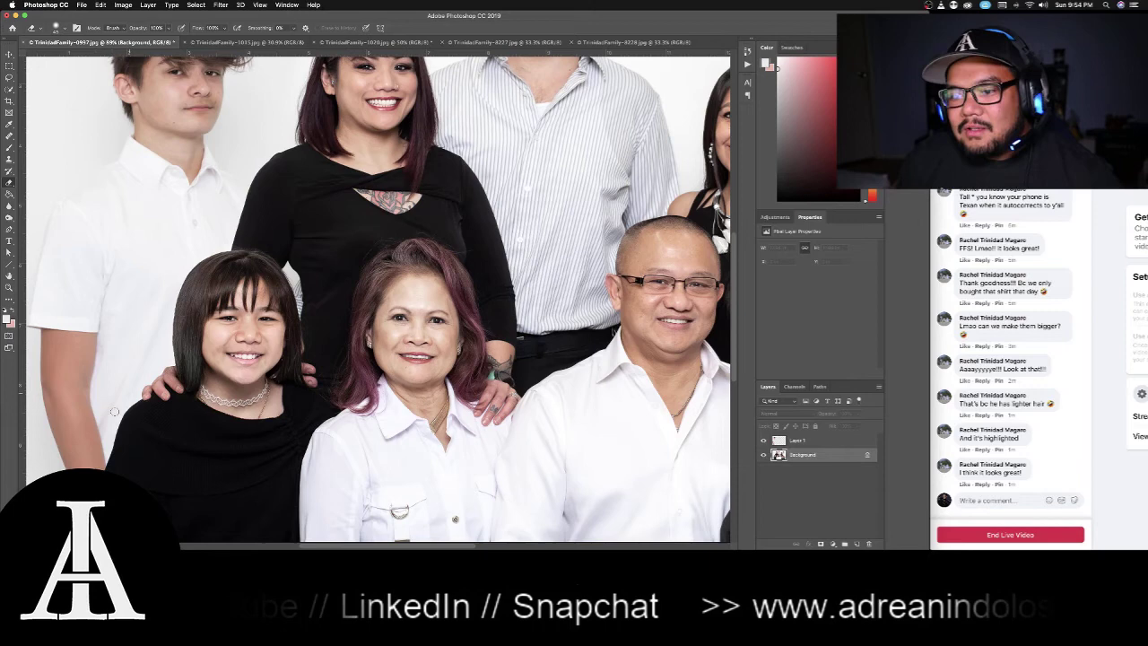
scroll(454, 519, "down", 5)
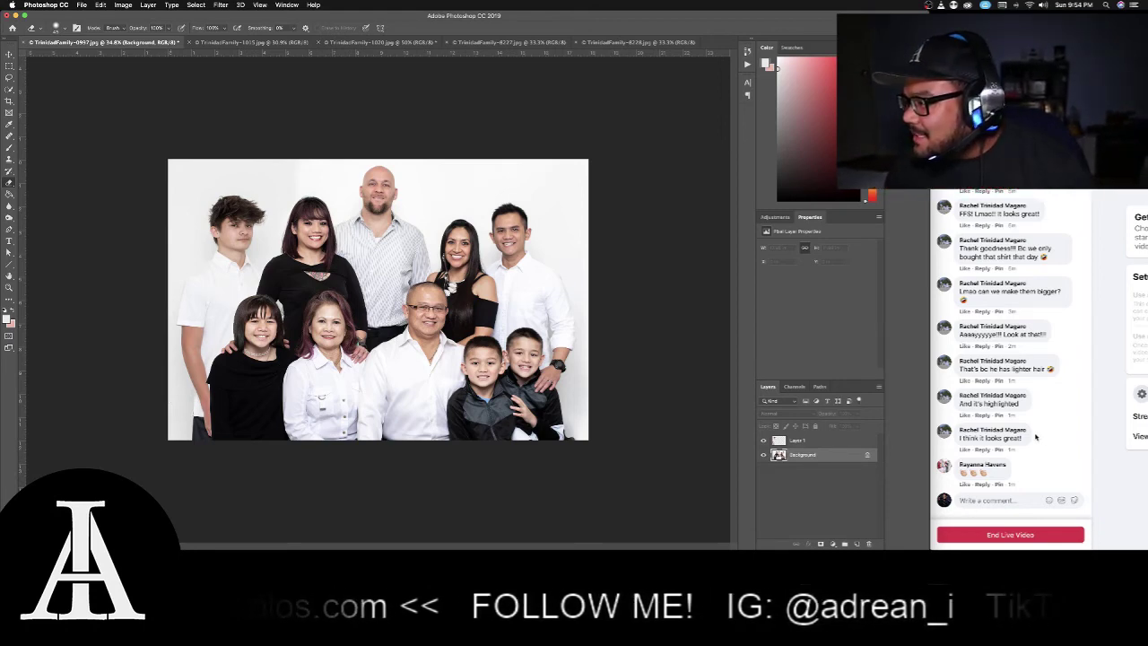
scroll(1040, 438, "up", 1)
scroll(1036, 436, "up", 3)
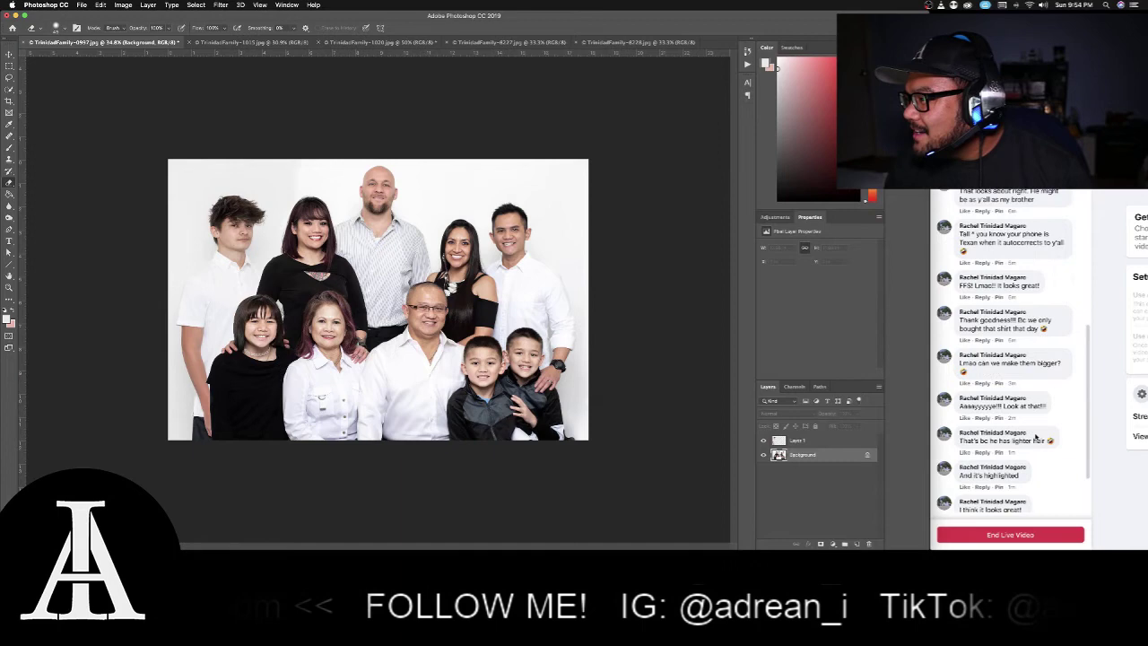
scroll(1036, 438, "up", 2)
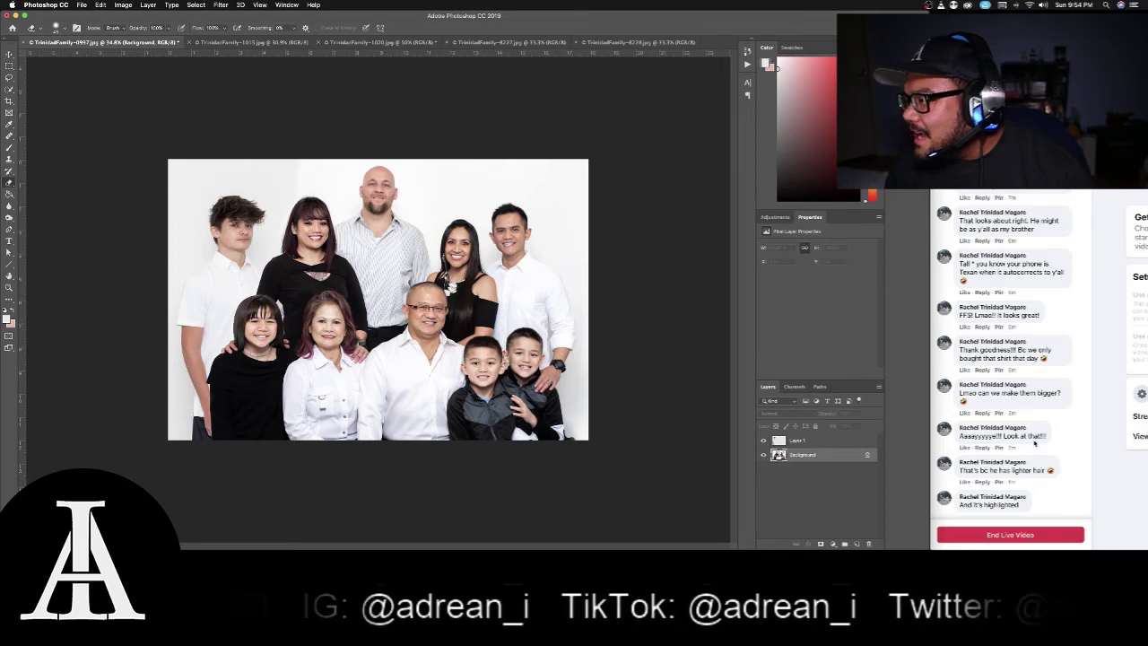
scroll(1036, 441, "up", 2)
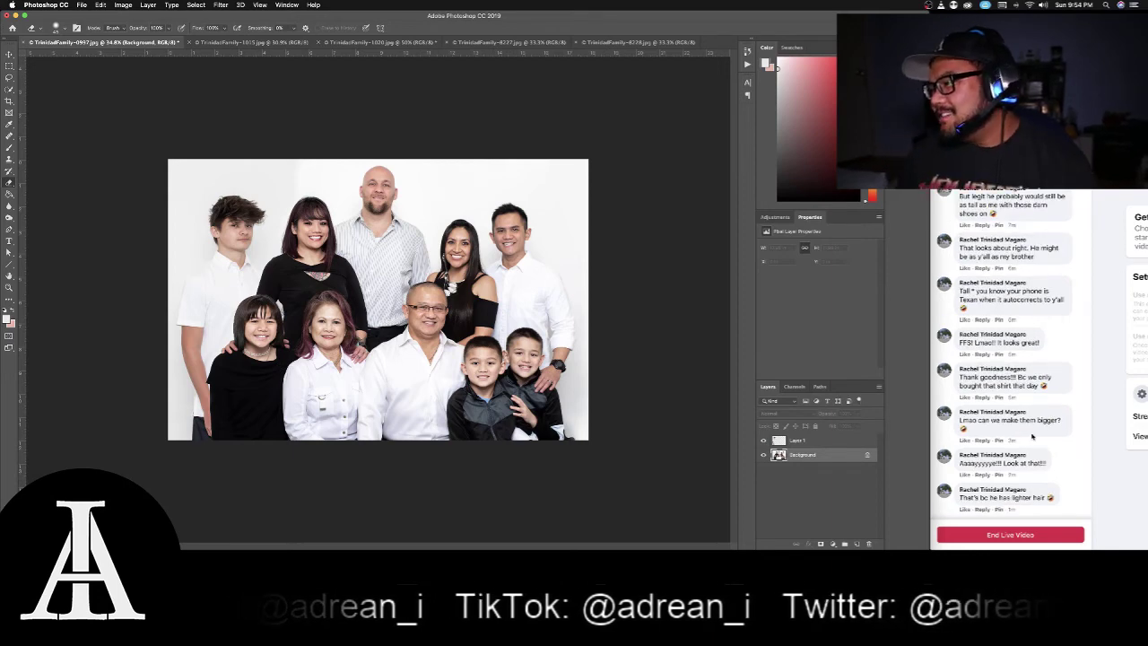
scroll(1036, 439, "down", 1)
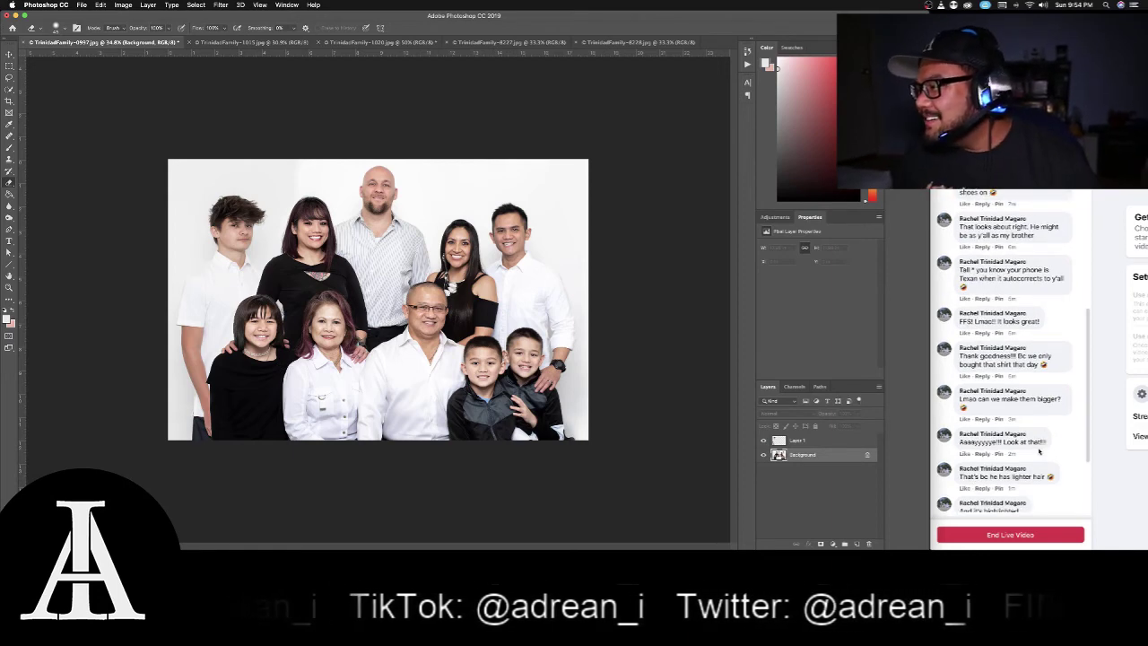
scroll(1039, 452, "down", 1)
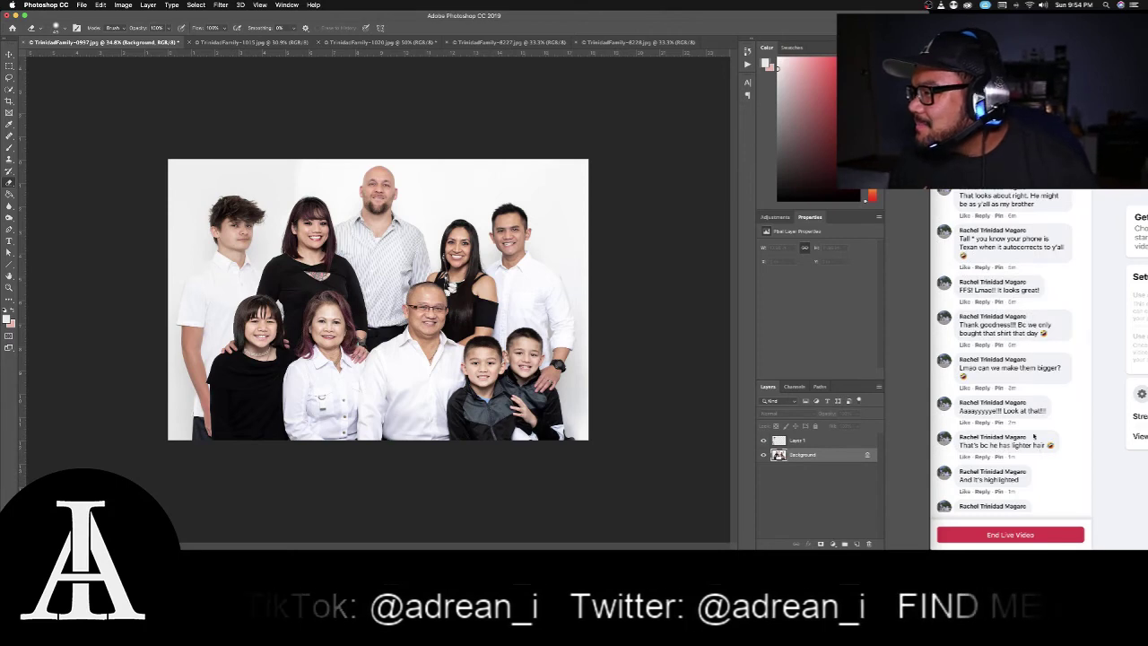
scroll(1004, 358, "down", 1)
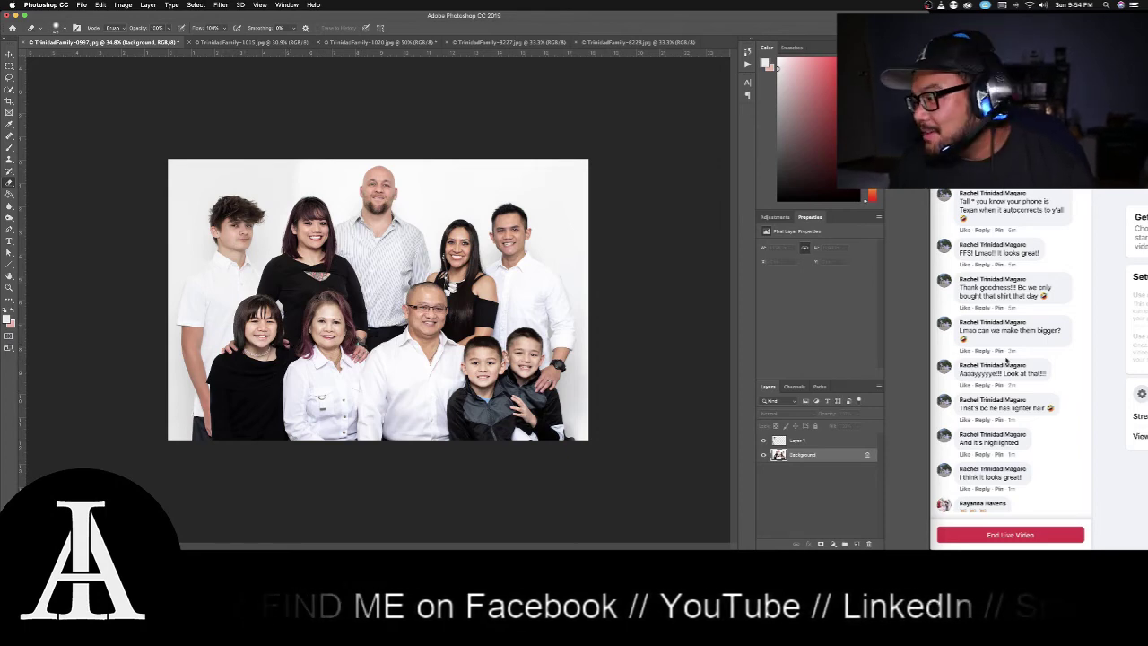
scroll(1013, 392, "down", 2)
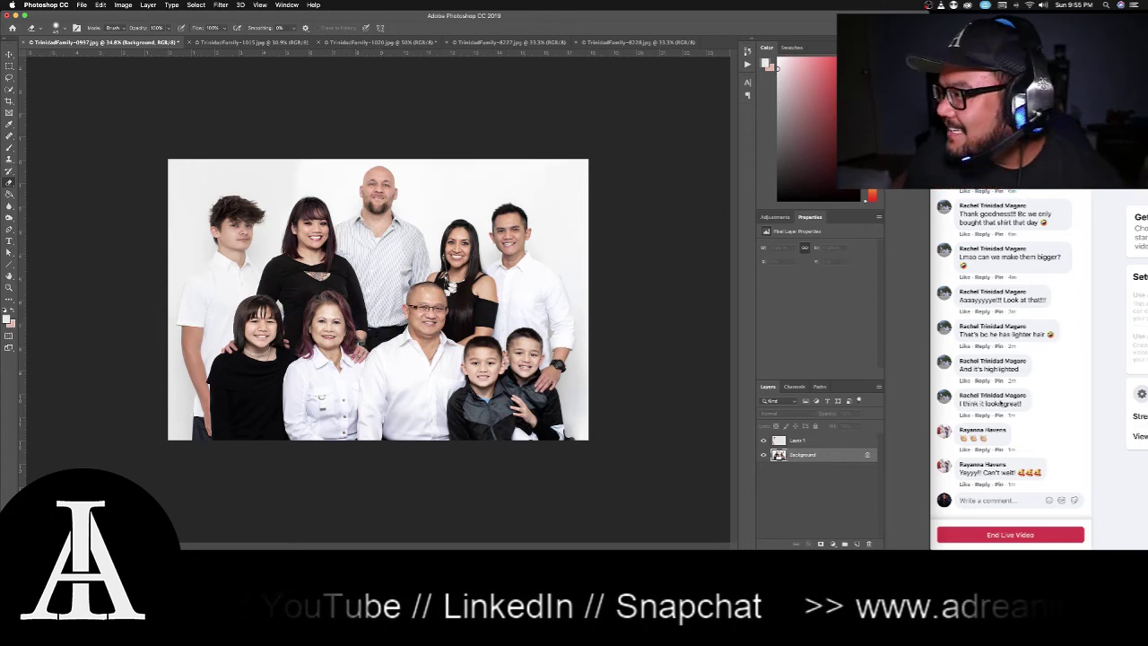
scroll(999, 403, "up", 5)
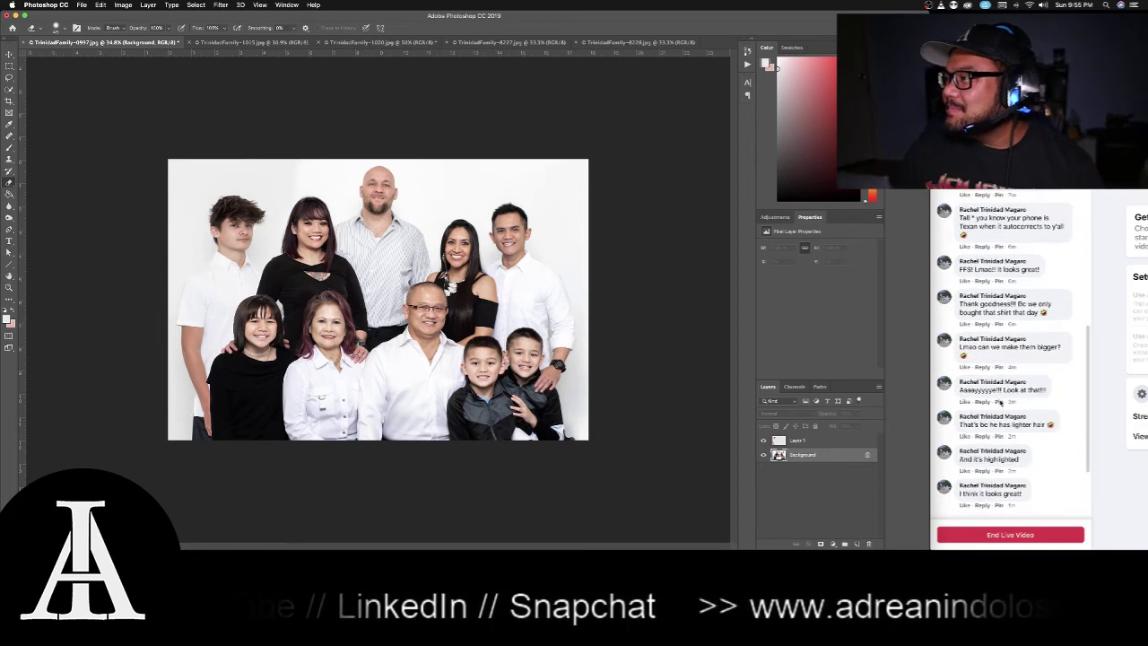
scroll(1000, 402, "down", 3)
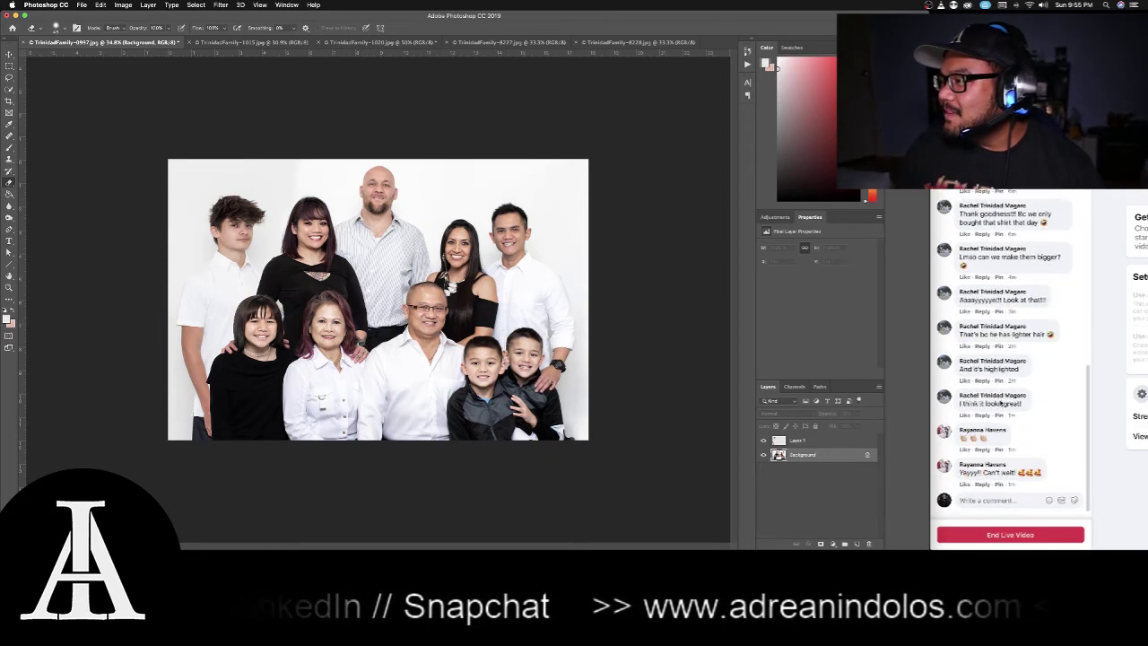